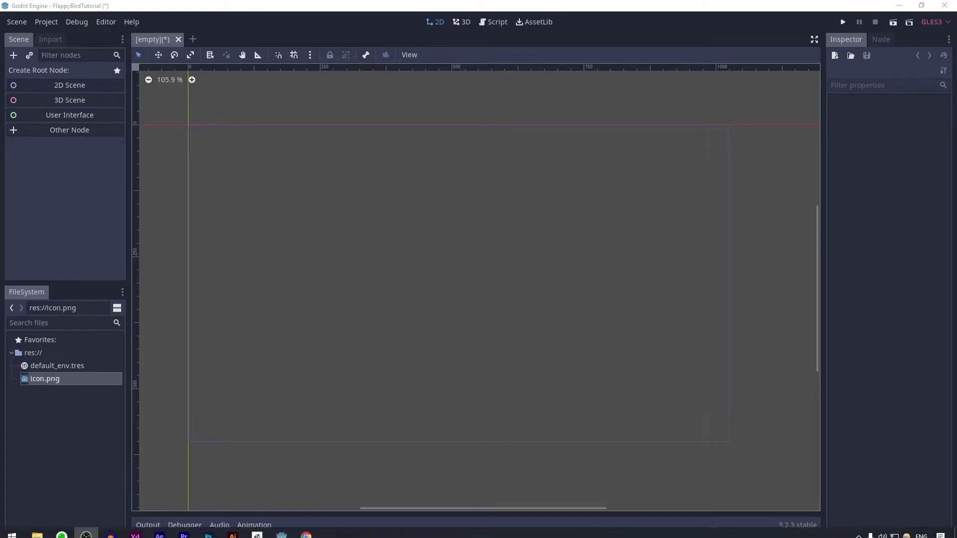
- Switch to File Explorer, extract assets.zip directly into the Downloads folder with 7-Zip, and return to the Godot editor
{"action": "left_click", "coordinate": [40, 528]}
{"action": "left_click_drag", "start_coordinate": [396, 152], "coordinate": [461, 144]}
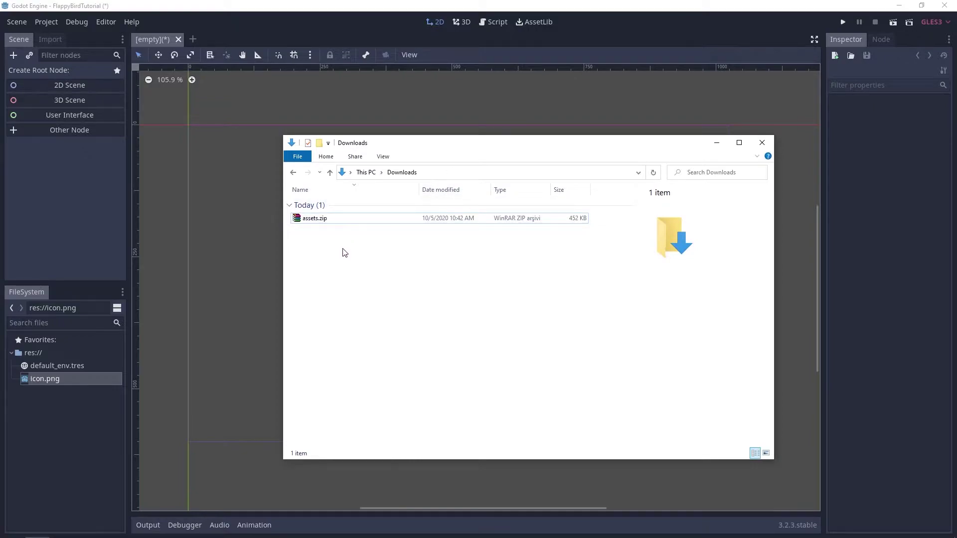
{"action": "right_click", "coordinate": [308, 224]}
{"action": "mouse_move", "coordinate": [292, 263]}
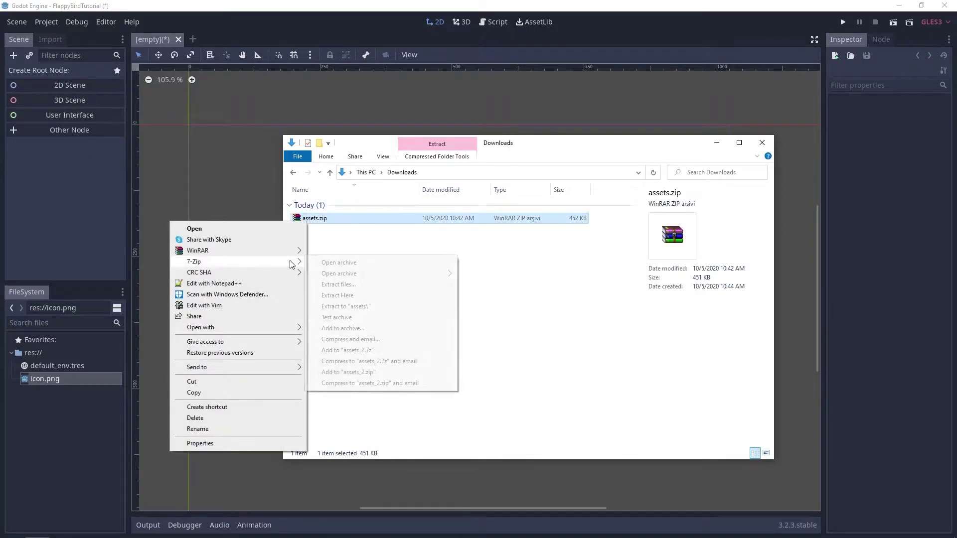
{"action": "left_click", "coordinate": [370, 296]}
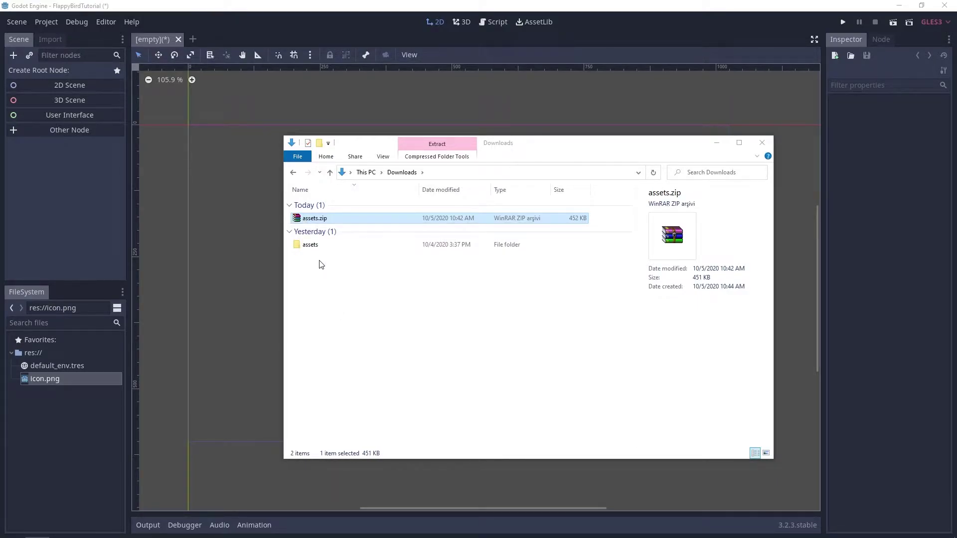
{"action": "left_click_drag", "start_coordinate": [321, 249], "coordinate": [169, 261]}
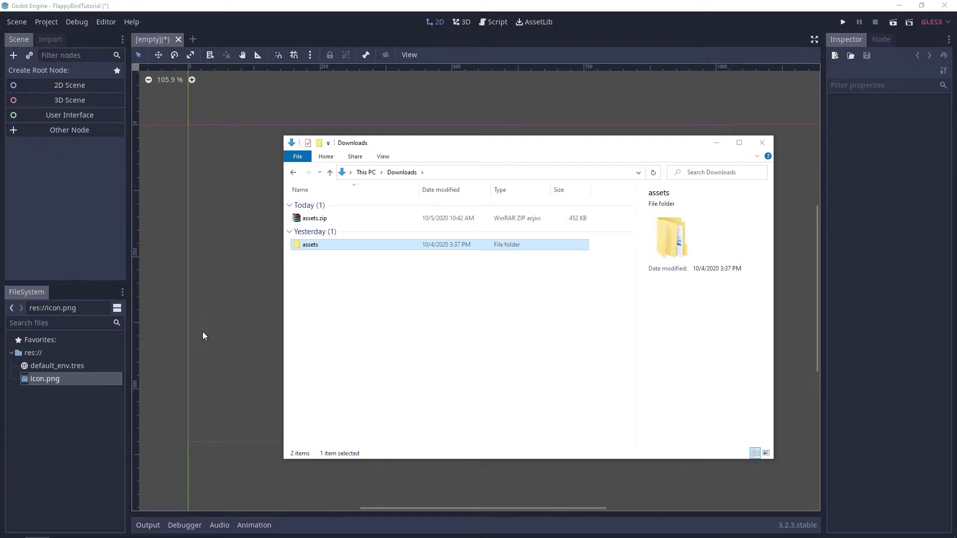
{"action": "left_click", "coordinate": [74, 447]}
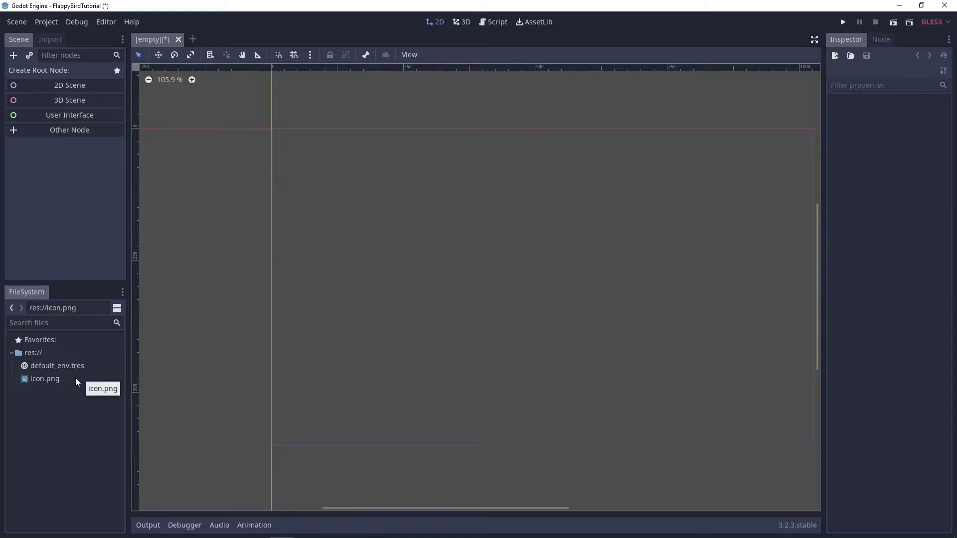
- Add icon.png to the 2D viewport as a sprite and select it up close
{"action": "scroll", "coordinate": [259, 396], "scroll_direction": "up", "scroll_amount": 4}
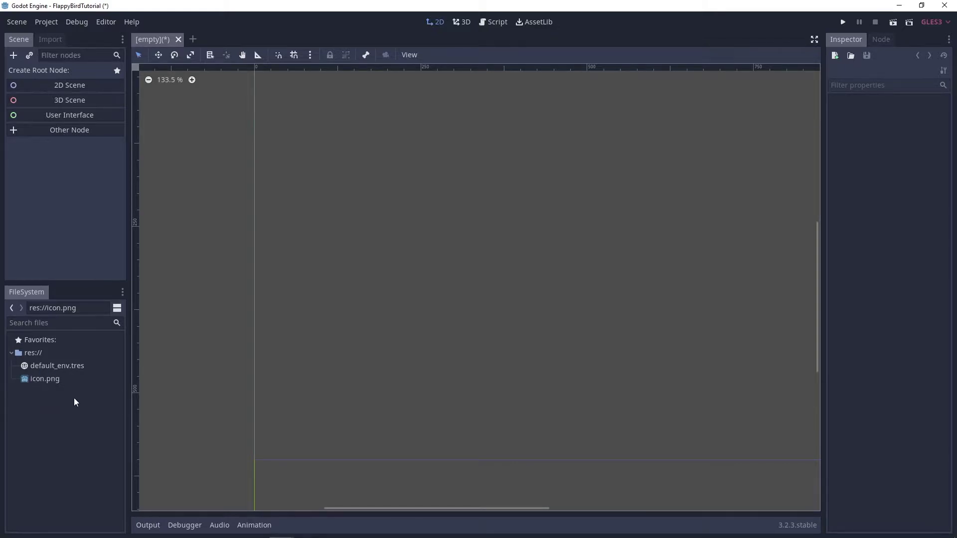
{"action": "left_click_drag", "start_coordinate": [39, 384], "coordinate": [402, 319]}
{"action": "scroll", "coordinate": [410, 340], "scroll_direction": "up", "scroll_amount": 7}
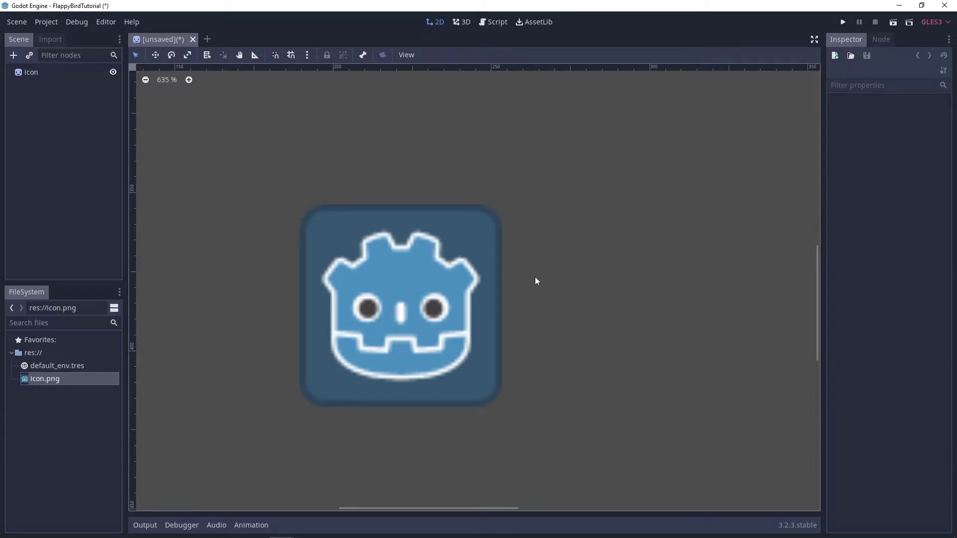
{"action": "left_click", "coordinate": [488, 298]}
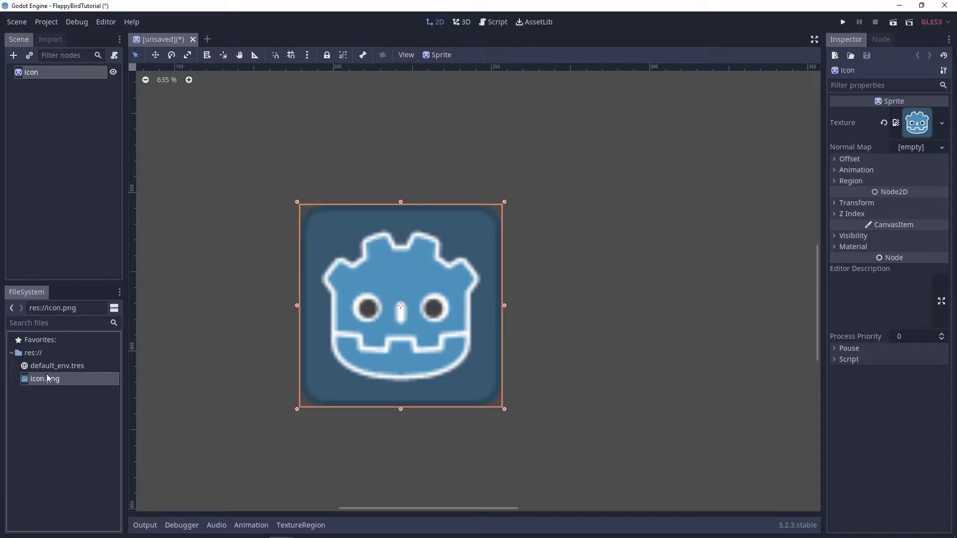
- Reimport icon.png with the 2D Pixel preset and set these import settings as the default for Texture
{"action": "left_click", "coordinate": [51, 40]}
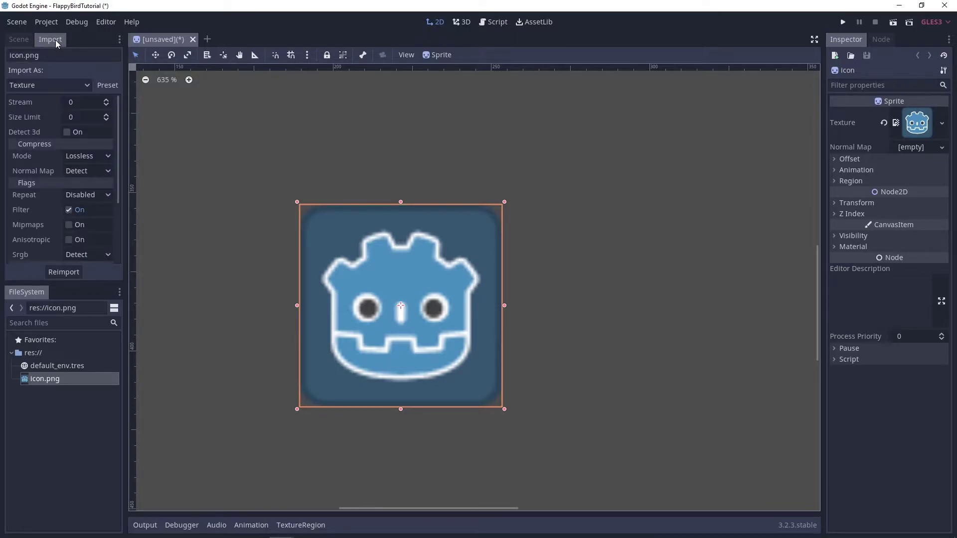
{"action": "left_click", "coordinate": [108, 85]}
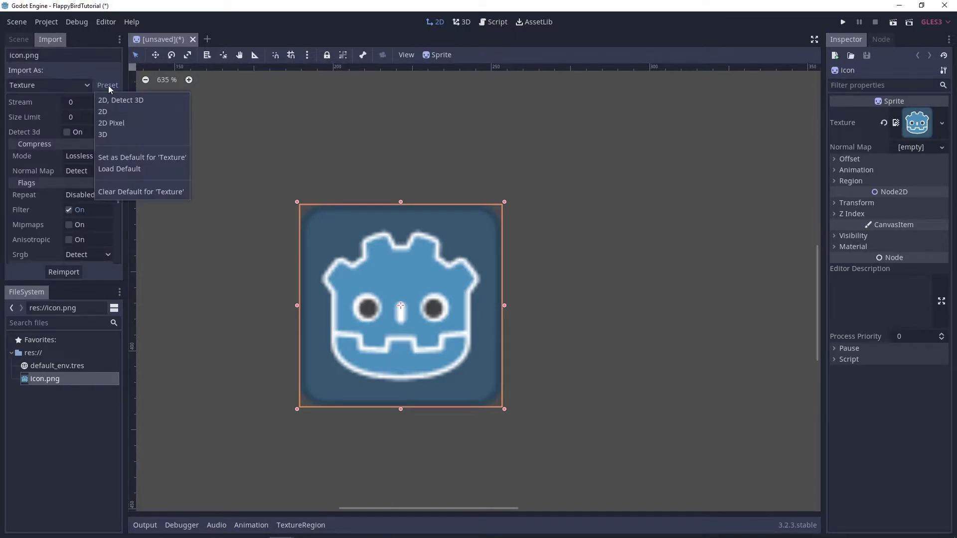
{"action": "left_click", "coordinate": [148, 121]}
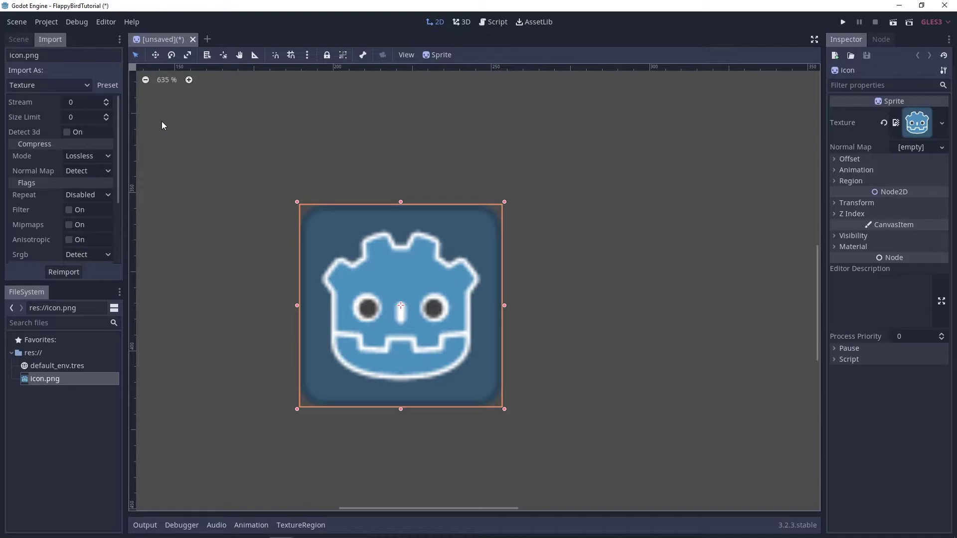
{"action": "left_click", "coordinate": [77, 275]}
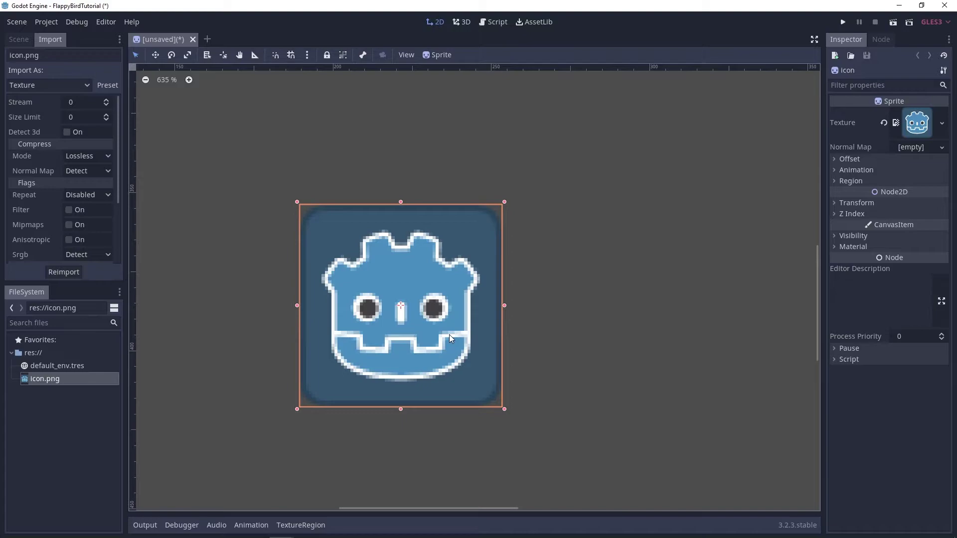
{"action": "left_click", "coordinate": [112, 86]}
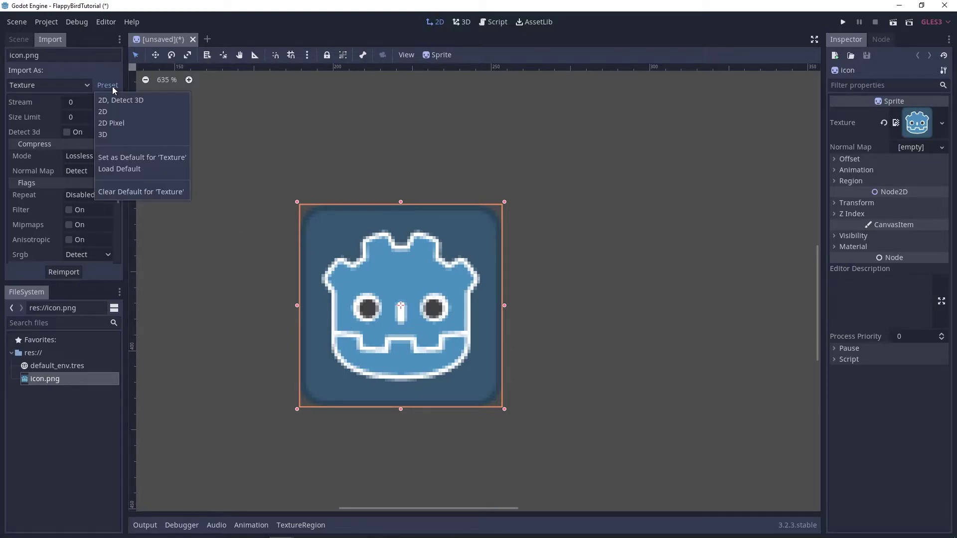
{"action": "left_click", "coordinate": [120, 158]}
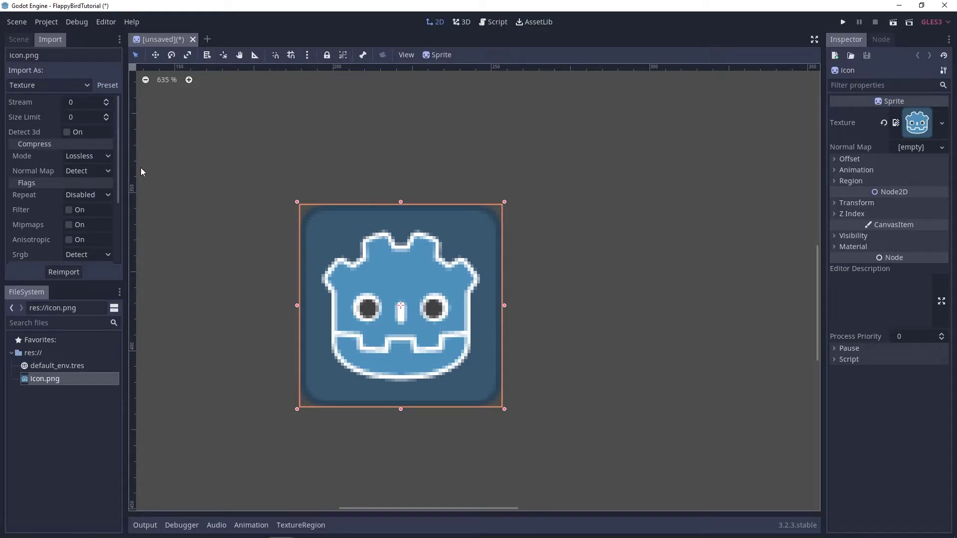
- Switch to File Explorer and copy the extracted assets folder from Downloads into the Godot project's root
{"action": "key", "text": "alt+Tab"}
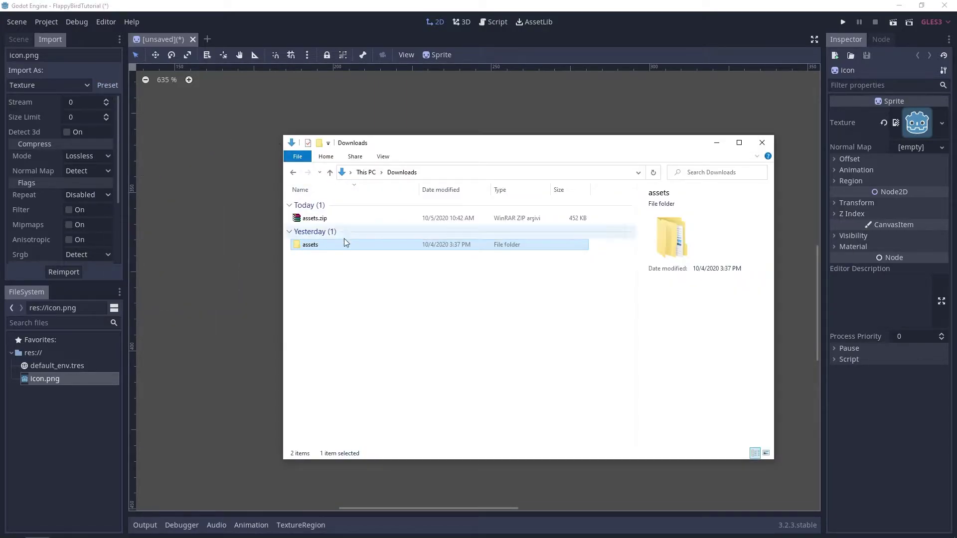
{"action": "left_click_drag", "start_coordinate": [317, 245], "coordinate": [131, 335]}
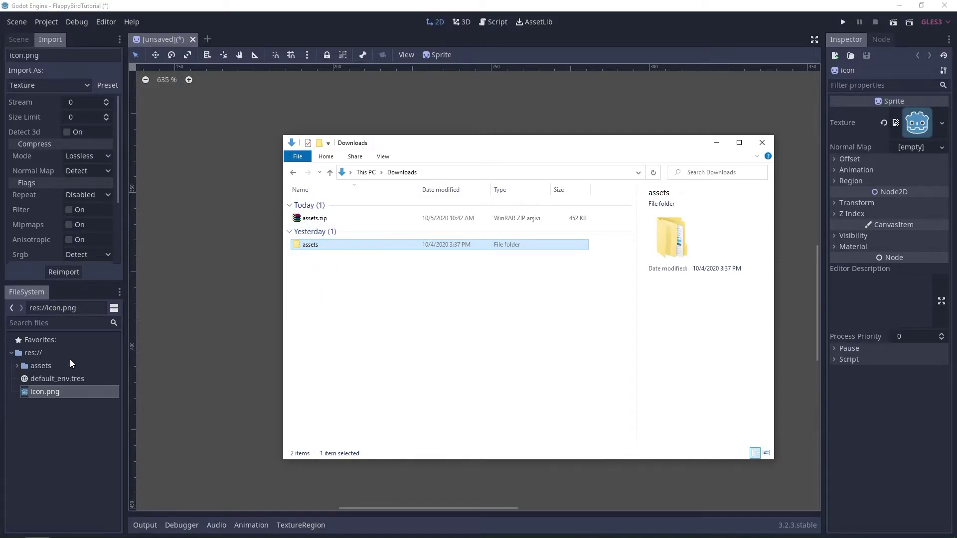
{"action": "left_click", "coordinate": [45, 367]}
- Examine the contents of the textures, fonts and audio folders inside the project's assets folder
{"action": "left_click", "coordinate": [17, 367]}
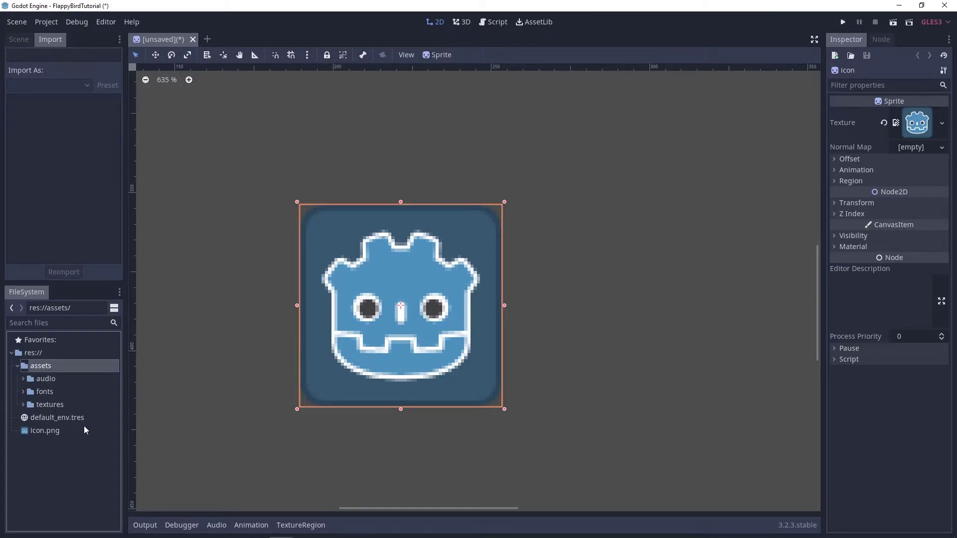
{"action": "left_click", "coordinate": [24, 404]}
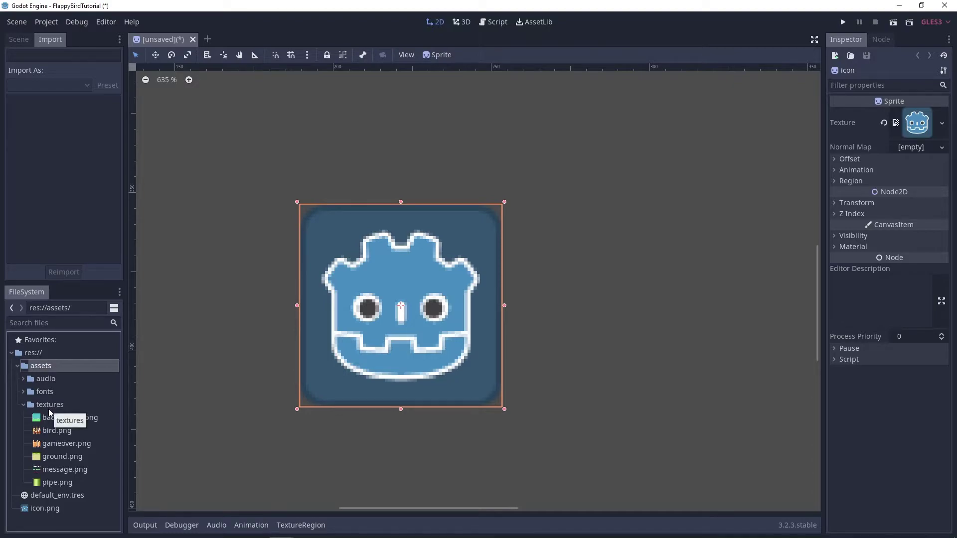
{"action": "left_click", "coordinate": [23, 405]}
{"action": "left_click", "coordinate": [23, 391]}
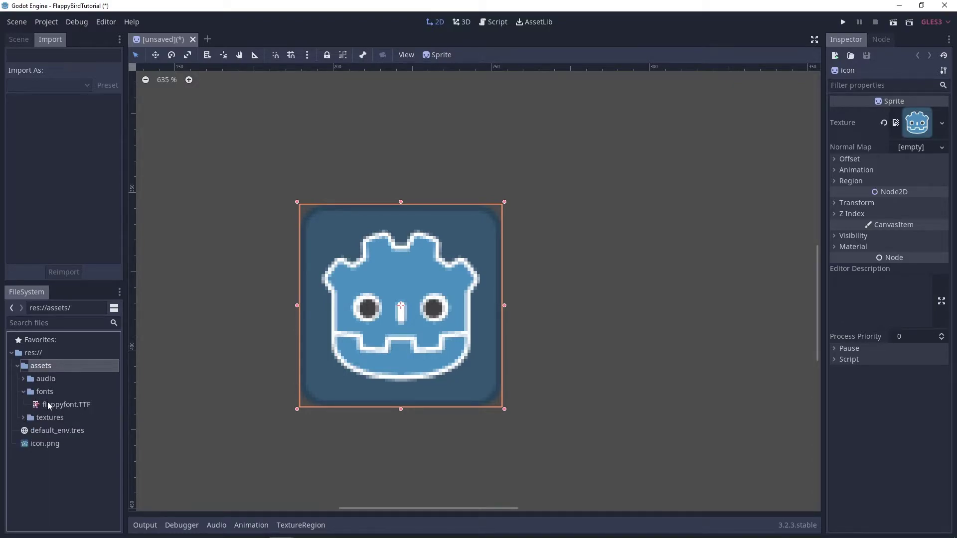
{"action": "left_click", "coordinate": [22, 392]}
{"action": "left_click", "coordinate": [23, 379]}
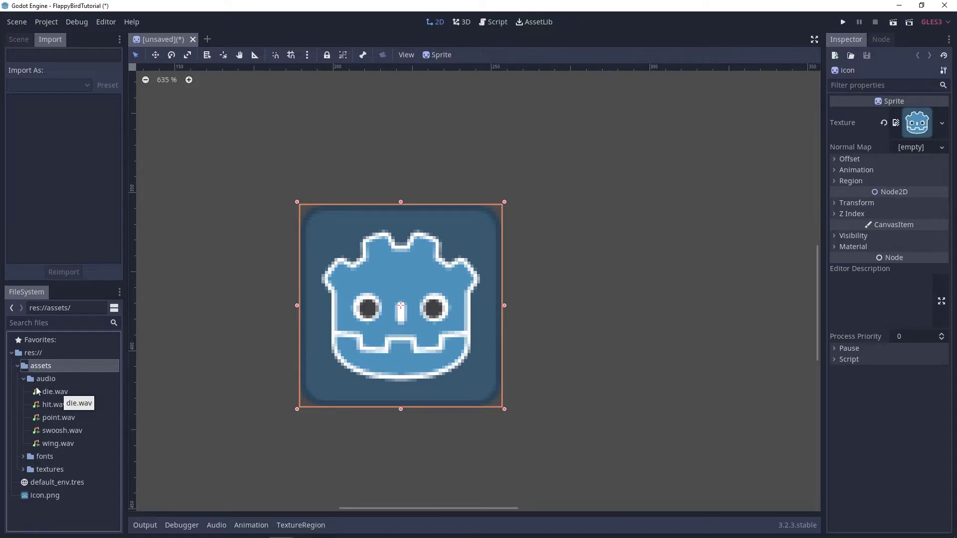
{"action": "left_click", "coordinate": [24, 379]}
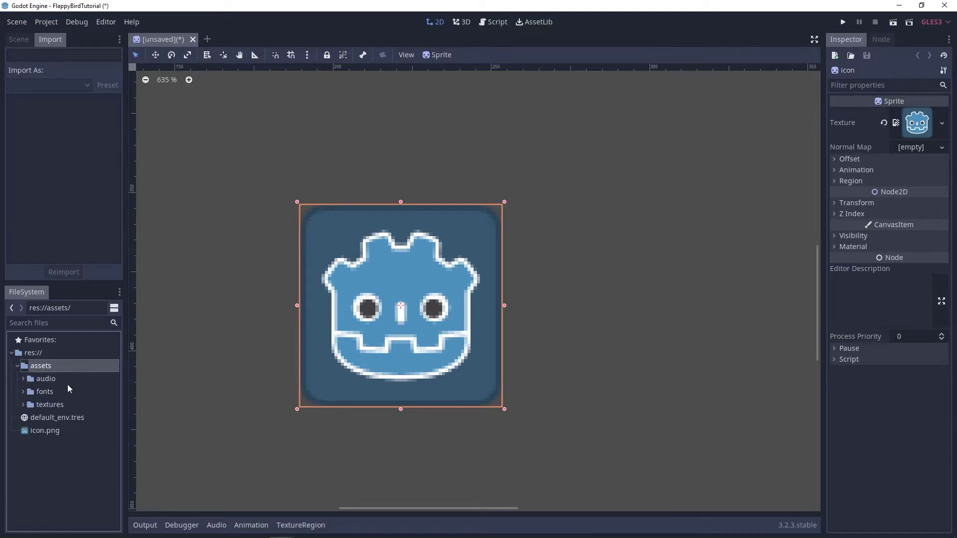
{"action": "left_click", "coordinate": [20, 368]}
- In the project's Display Window settings, set the window size to a width of 480 and a height of 854
{"action": "left_click", "coordinate": [56, 22]}
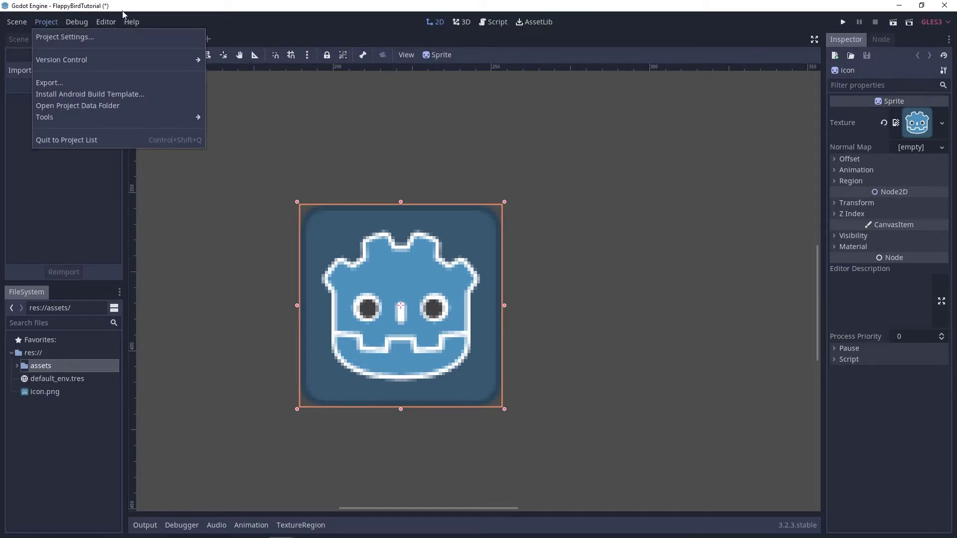
{"action": "left_click", "coordinate": [55, 38]}
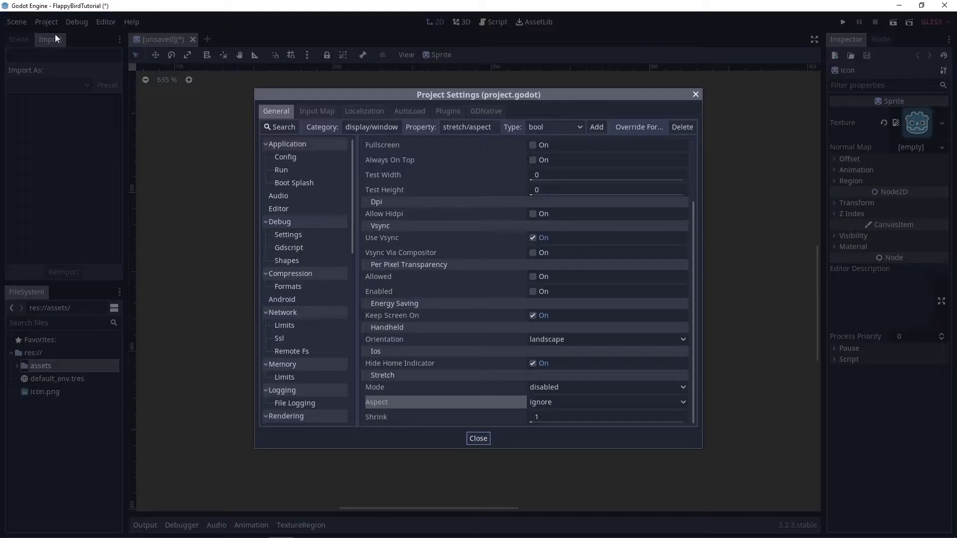
{"action": "left_click_drag", "start_coordinate": [432, 94], "coordinate": [427, 83]}
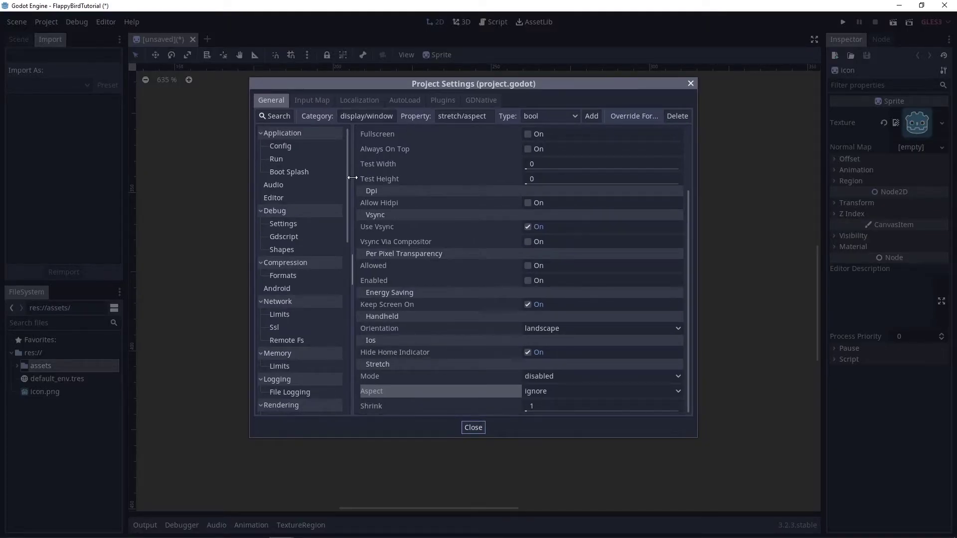
{"action": "left_click_drag", "start_coordinate": [348, 180], "coordinate": [347, 285]}
{"action": "left_click", "coordinate": [280, 260]}
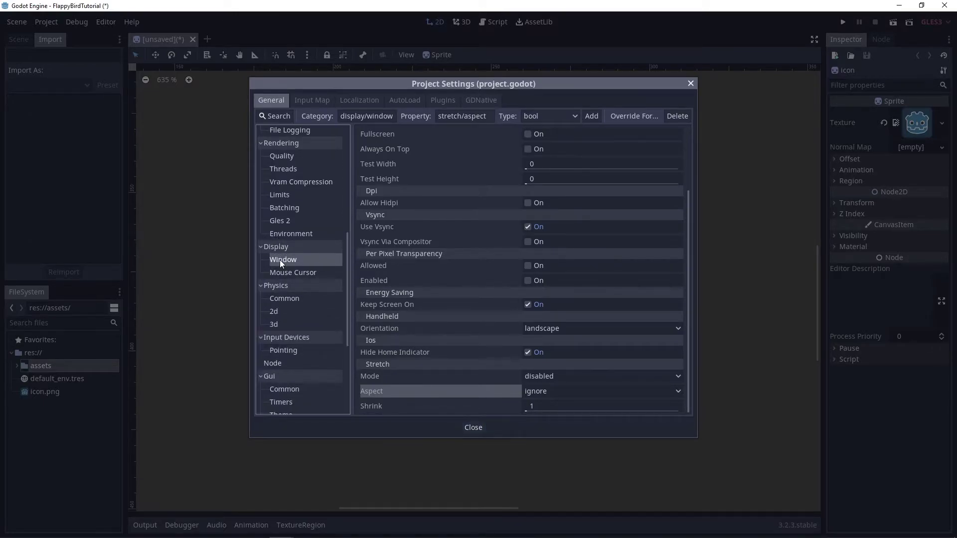
{"action": "left_click_drag", "start_coordinate": [685, 270], "coordinate": [681, 179]}
{"action": "left_click", "coordinate": [582, 156]}
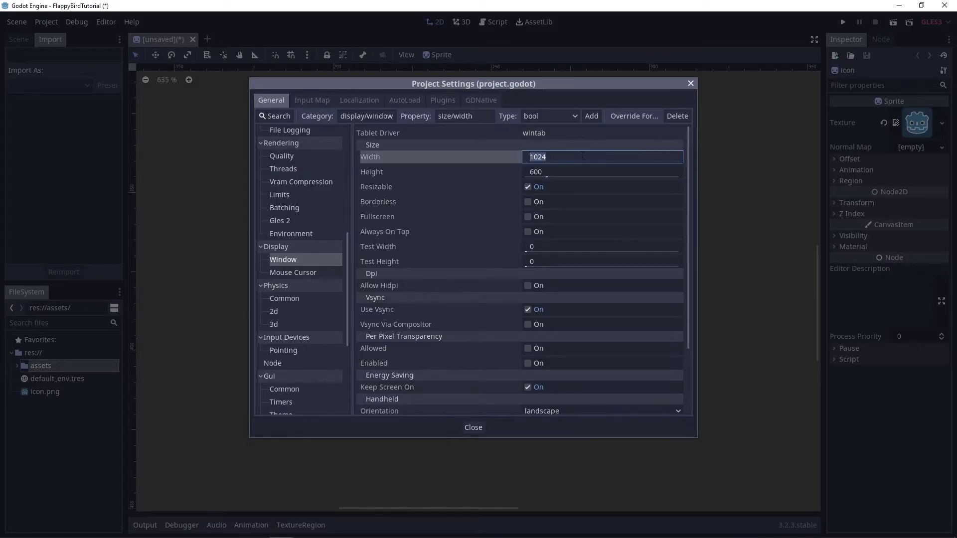
{"action": "type", "text": "480"}
{"action": "left_click", "coordinate": [587, 172]}
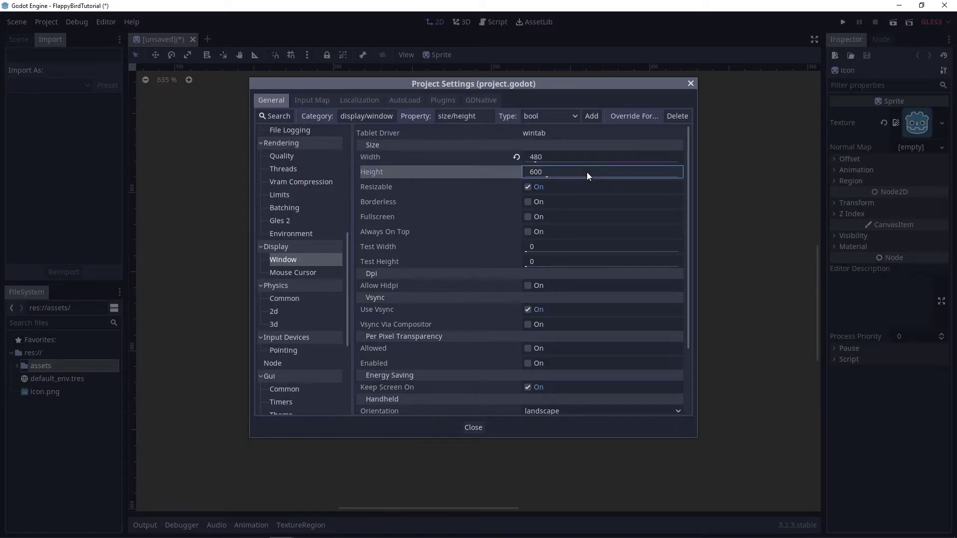
{"action": "type", "text": "854"}
- Set the handheld orientation to portrait in the Display Window settings
{"action": "left_click_drag", "start_coordinate": [689, 142], "coordinate": [654, 264]}
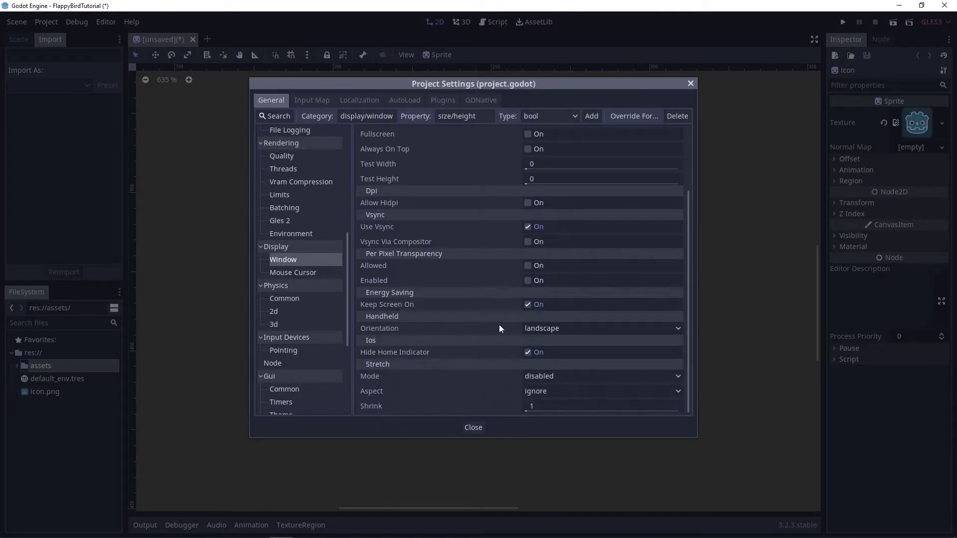
{"action": "left_click", "coordinate": [533, 329]}
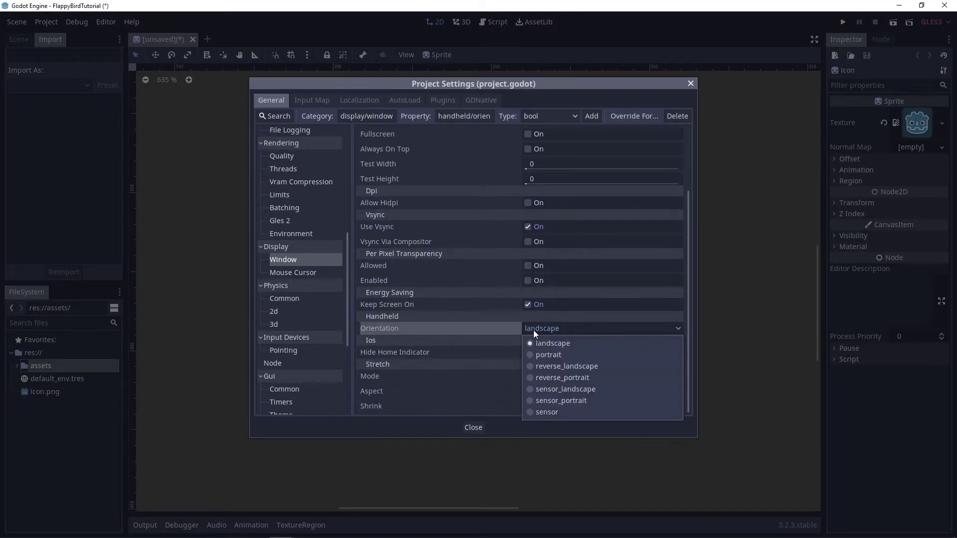
{"action": "left_click", "coordinate": [557, 356]}
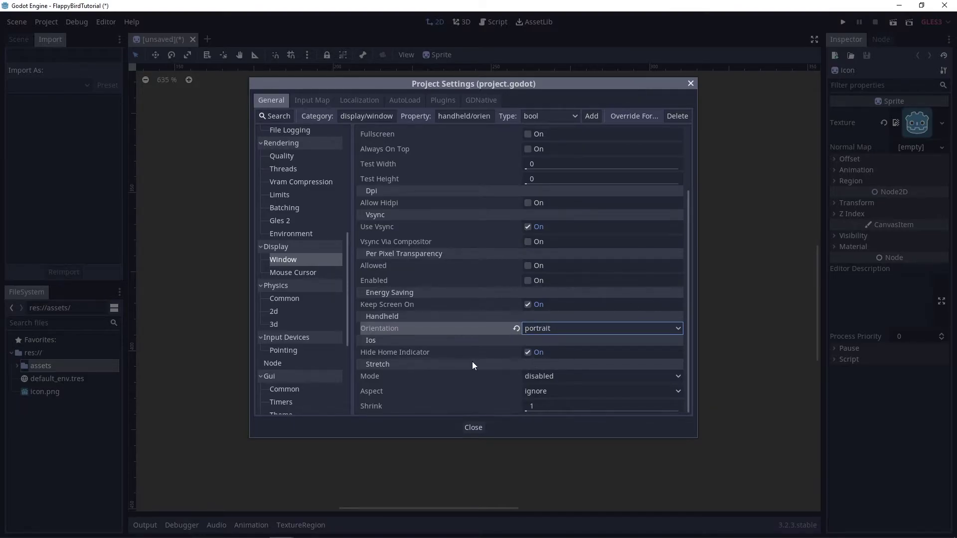
- Set the window's stretch mode to 2d and its stretch aspect to keep
{"action": "left_click", "coordinate": [568, 377]}
{"action": "left_click", "coordinate": [557, 402]}
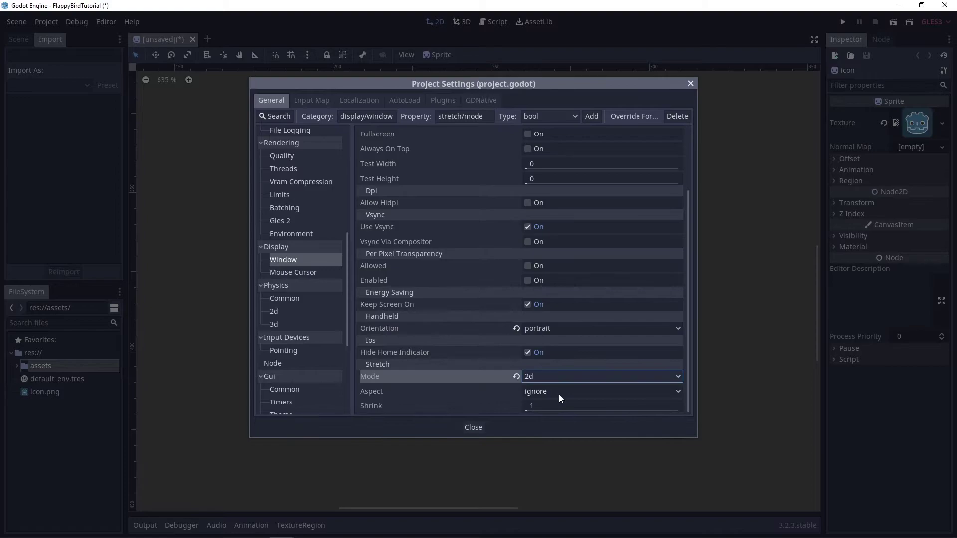
{"action": "left_click", "coordinate": [560, 394]}
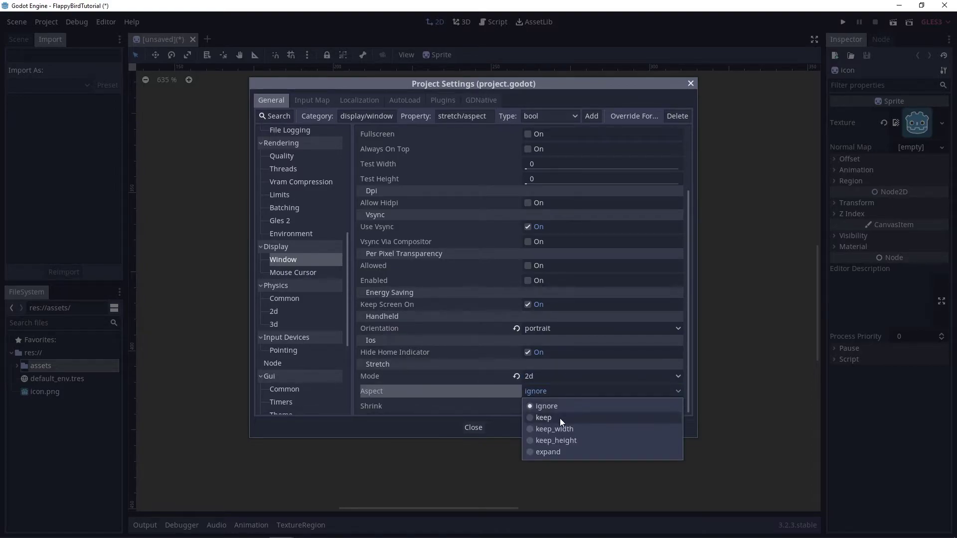
{"action": "left_click", "coordinate": [560, 419]}
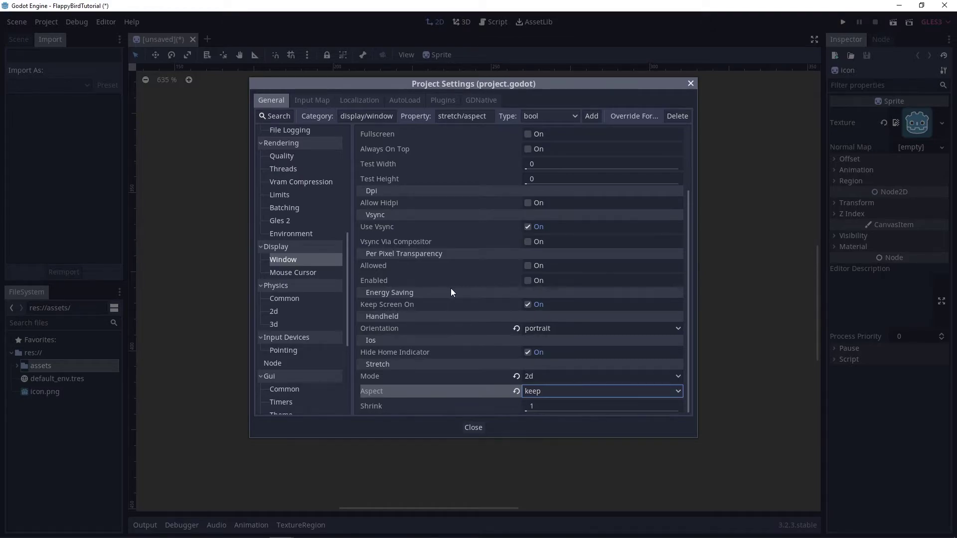
- Enable Use Pixel Snap for 2D in the project's Rendering Quality settings
{"action": "scroll", "coordinate": [347, 274], "scroll_direction": "up", "scroll_amount": 1}
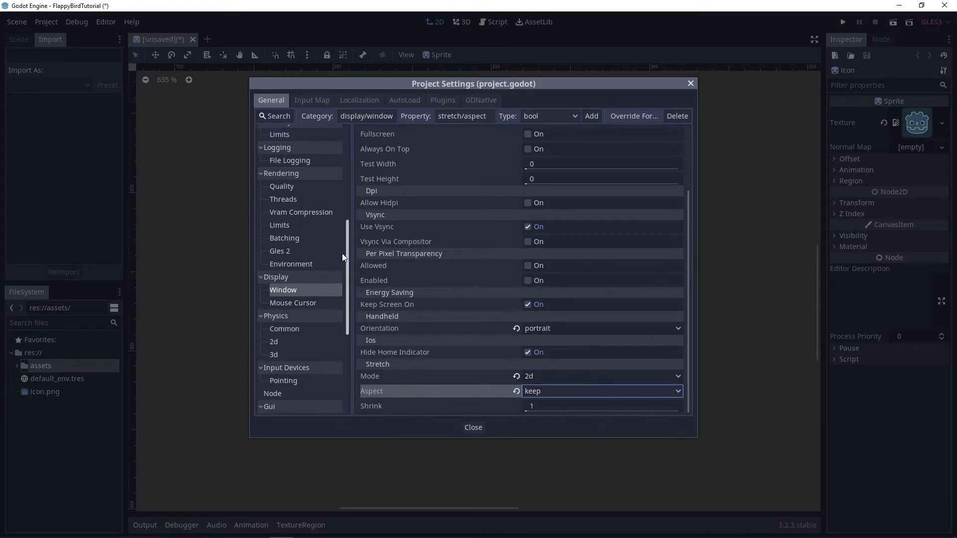
{"action": "left_click", "coordinate": [291, 186]}
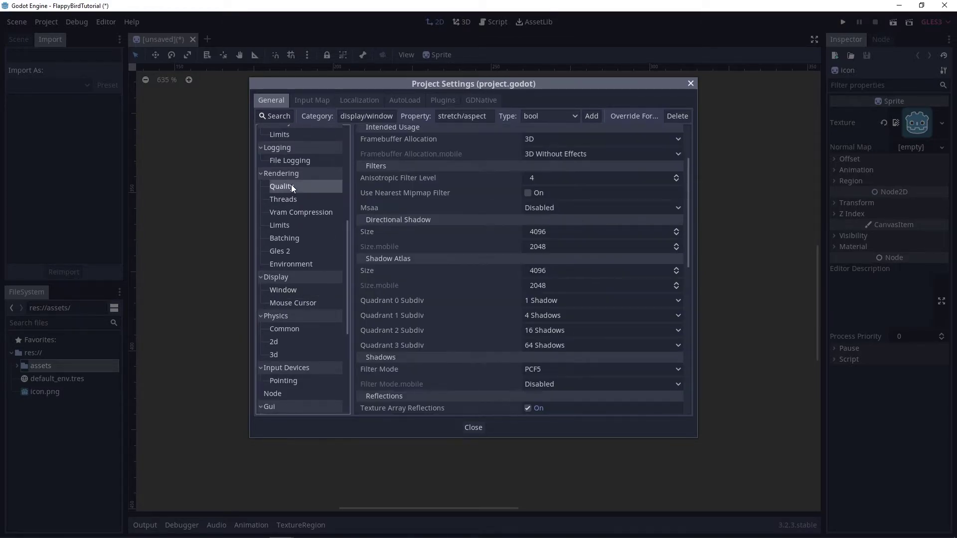
{"action": "scroll", "coordinate": [411, 232], "scroll_direction": "up", "scroll_amount": 2}
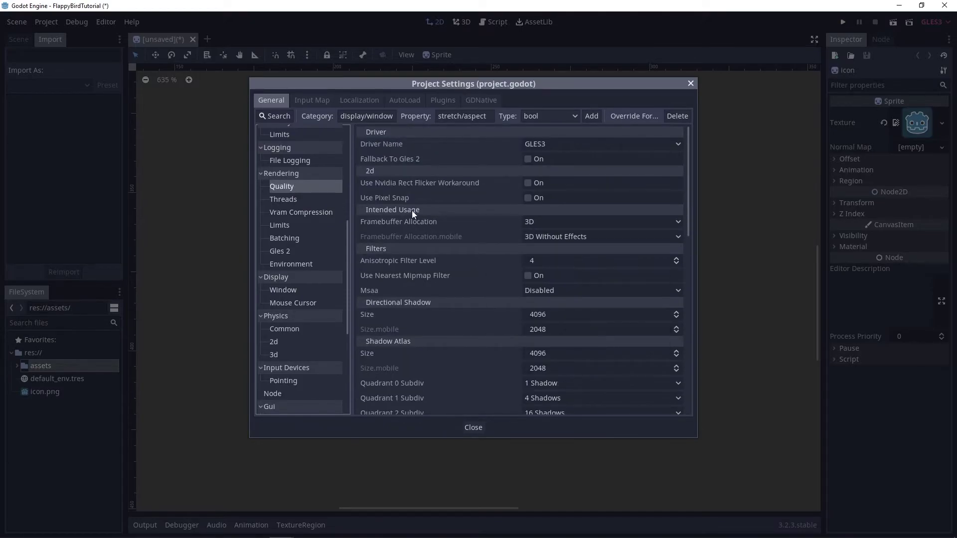
{"action": "left_click", "coordinate": [527, 198]}
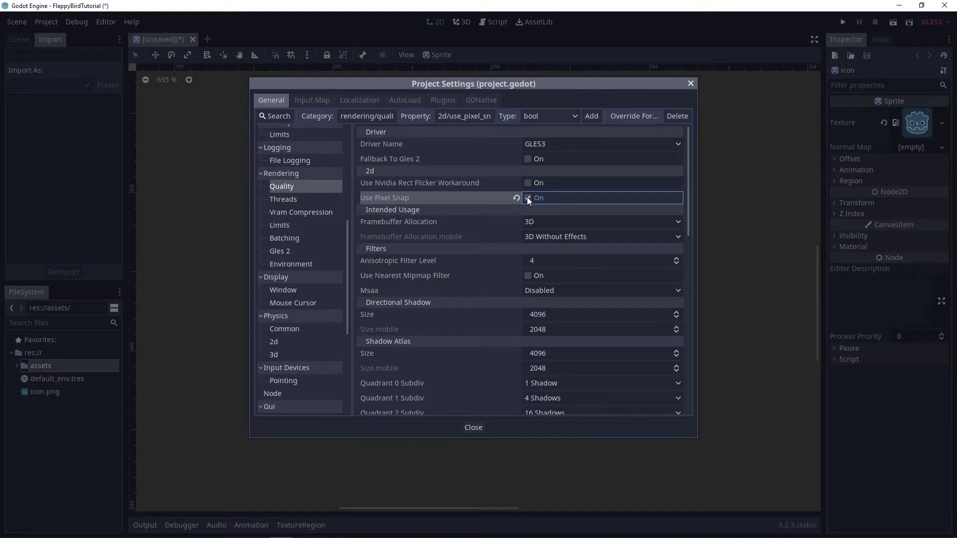
- Enable Emulate Touch From Mouse in the Input Devices Pointing settings and close the project settings
{"action": "left_click_drag", "start_coordinate": [346, 237], "coordinate": [349, 260]}
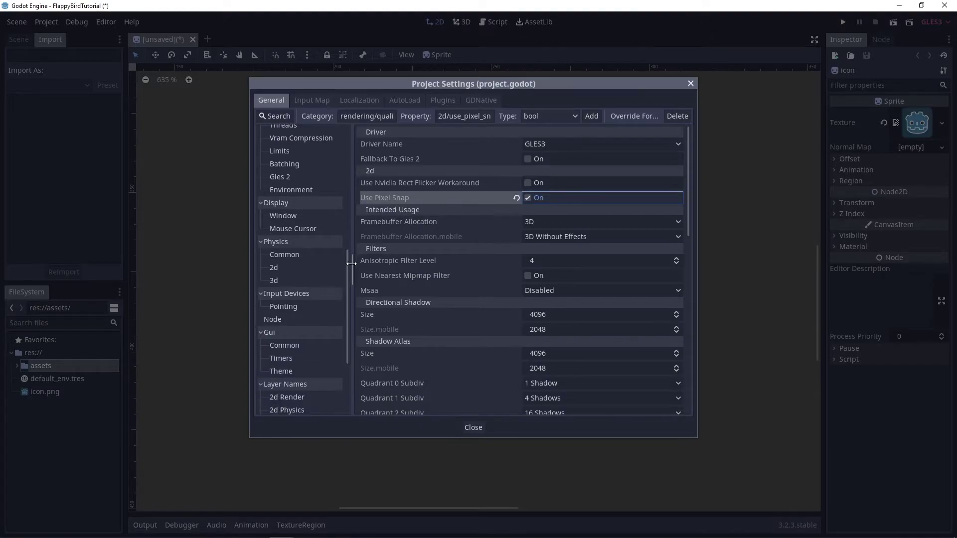
{"action": "left_click", "coordinate": [296, 306]}
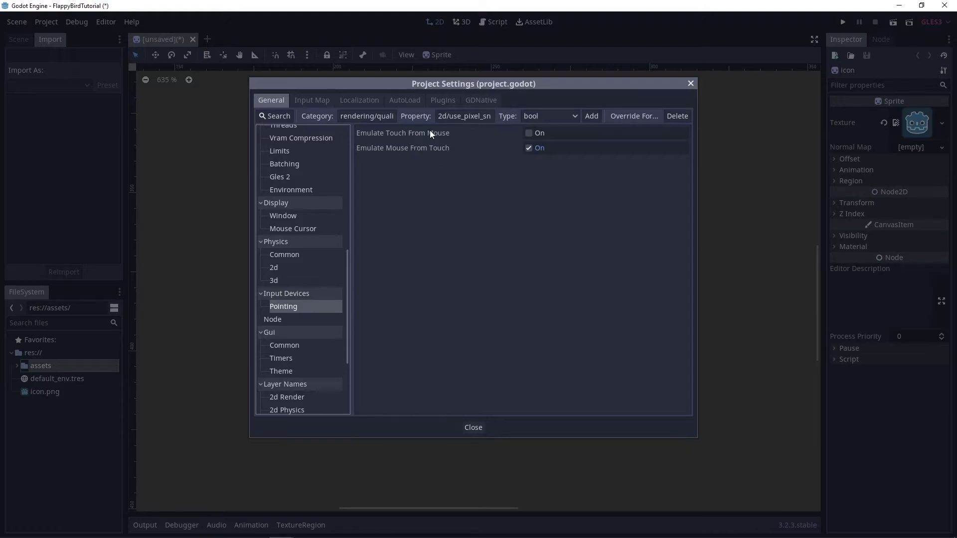
{"action": "left_click", "coordinate": [529, 133]}
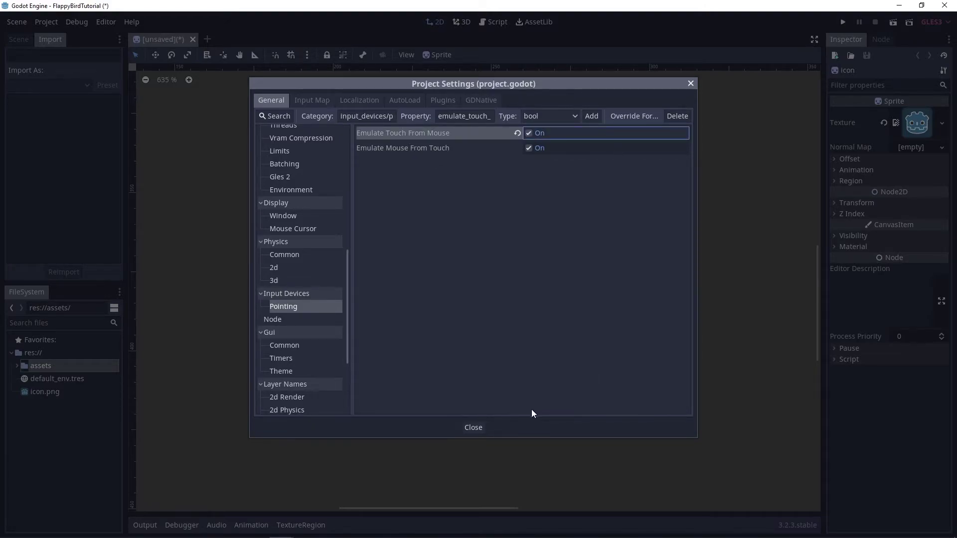
{"action": "left_click", "coordinate": [473, 428]}
- Delete the icon root node from the unsaved scene and confirm the deletion
{"action": "scroll", "coordinate": [479, 429], "scroll_direction": "down", "scroll_amount": 4}
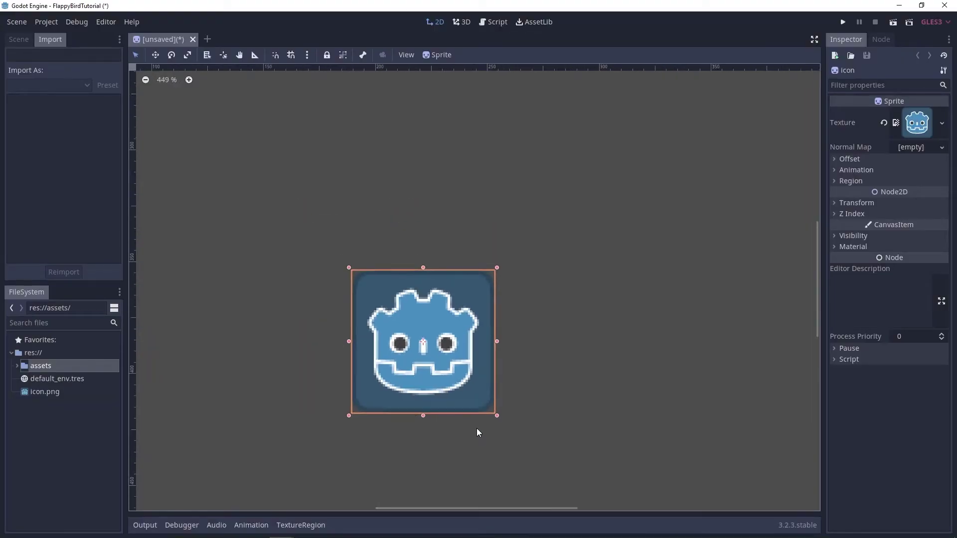
{"action": "left_click", "coordinate": [19, 40]}
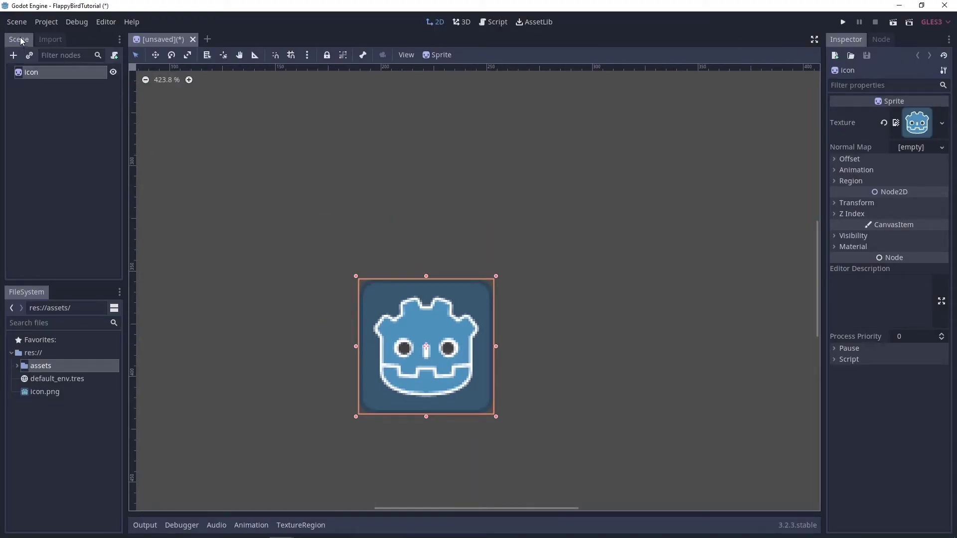
{"action": "right_click", "coordinate": [61, 76]}
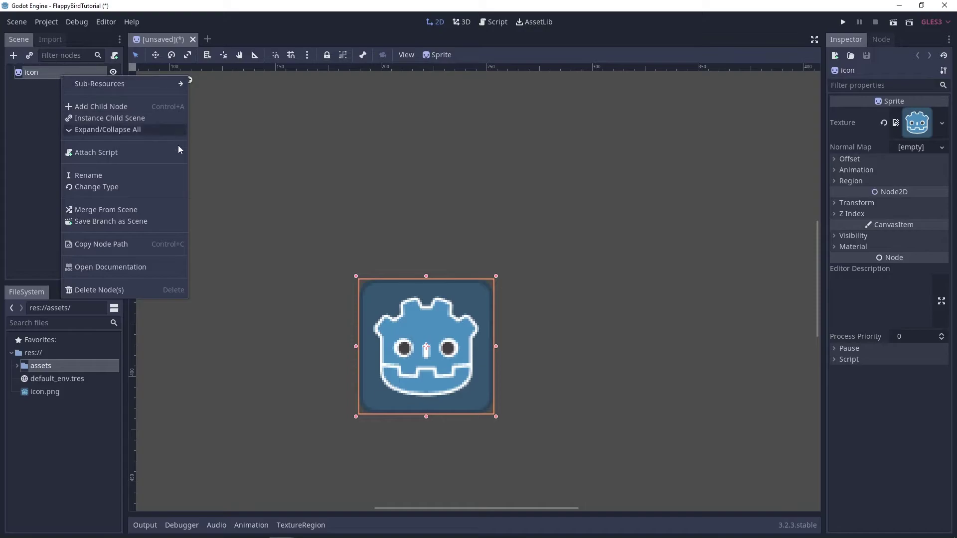
{"action": "left_click", "coordinate": [99, 290]}
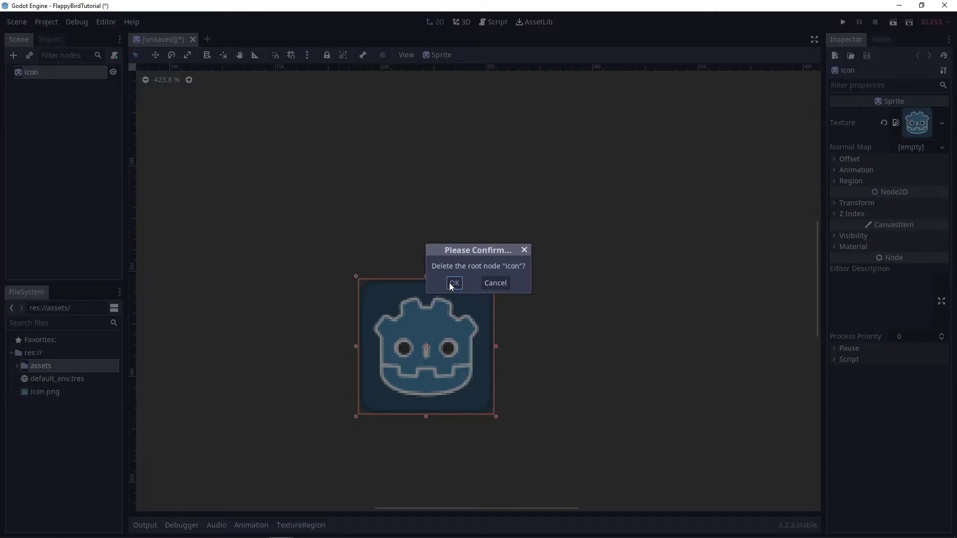
{"action": "left_click", "coordinate": [449, 283]}
- Create a 2D scene root node named World and save the scene as World.tscn
{"action": "scroll", "coordinate": [443, 271], "scroll_direction": "down", "scroll_amount": 5}
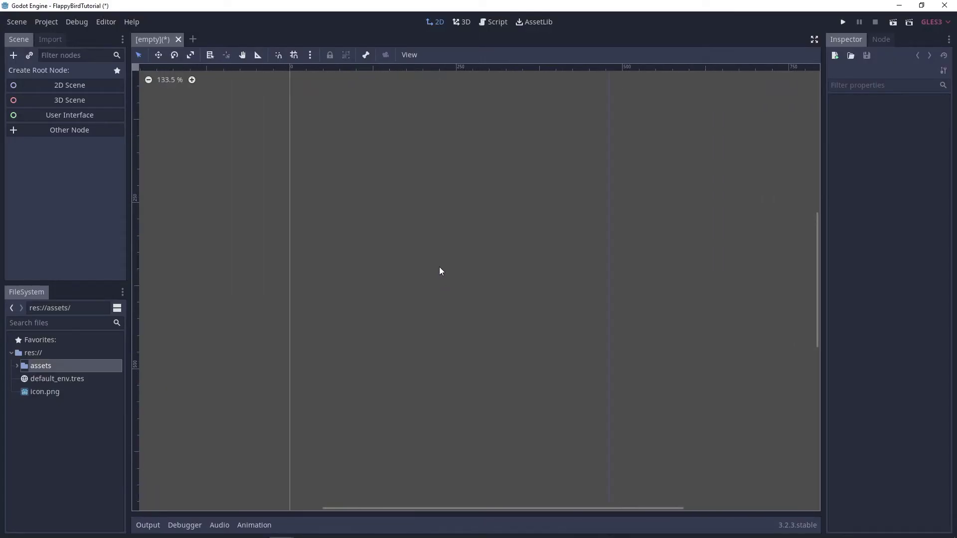
{"action": "scroll", "coordinate": [441, 264], "scroll_direction": "down", "scroll_amount": 3}
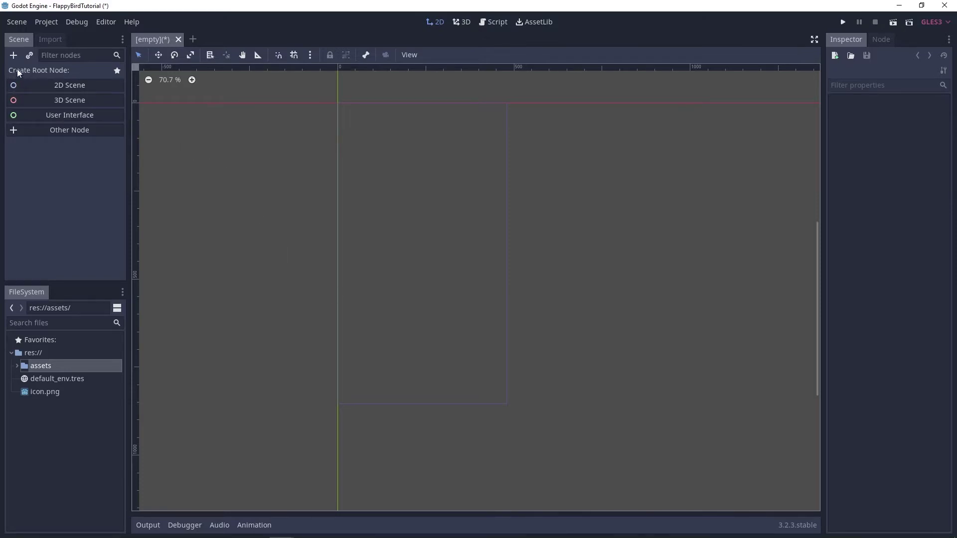
{"action": "left_click", "coordinate": [79, 86]}
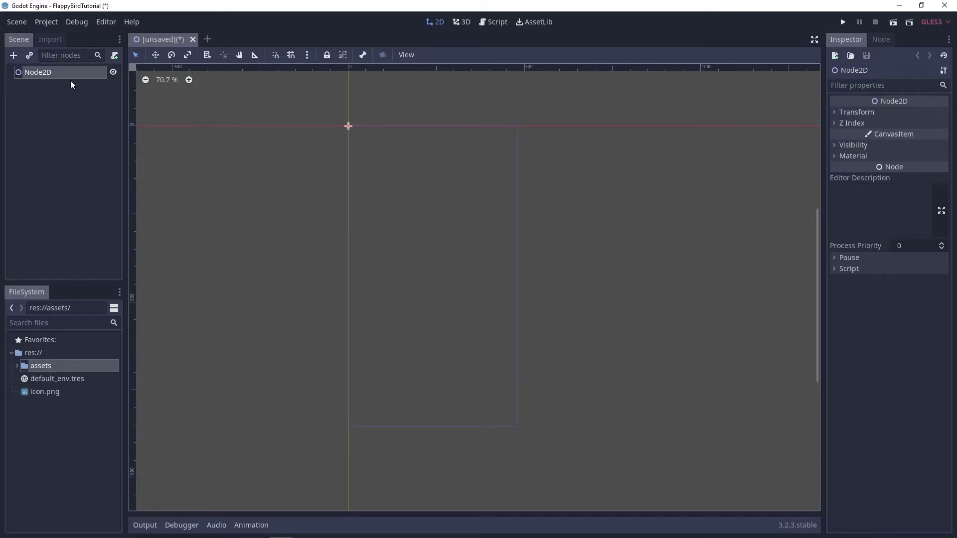
{"action": "double_click", "coordinate": [62, 72]}
{"action": "type", "text": "World"}
{"action": "key", "text": "Return"}
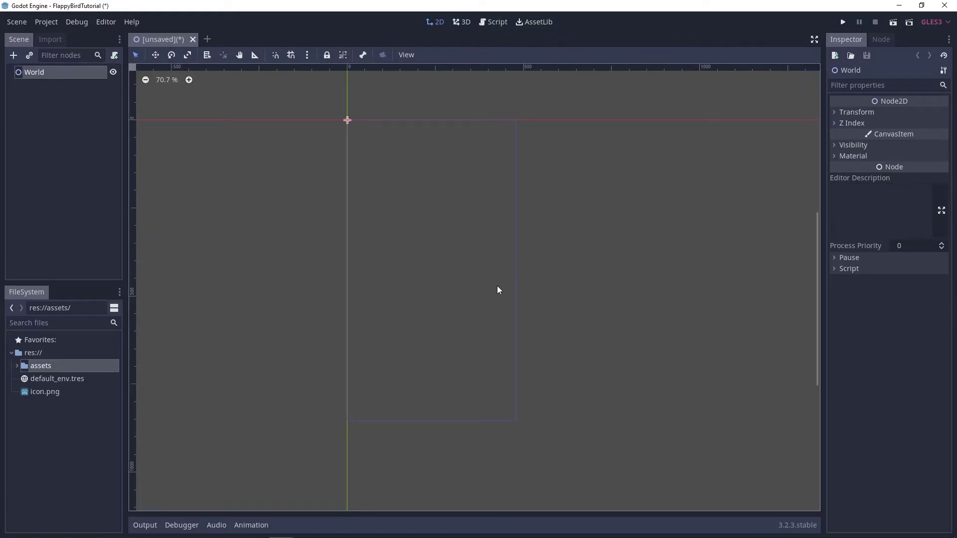
{"action": "key", "text": "ctrl+s"}
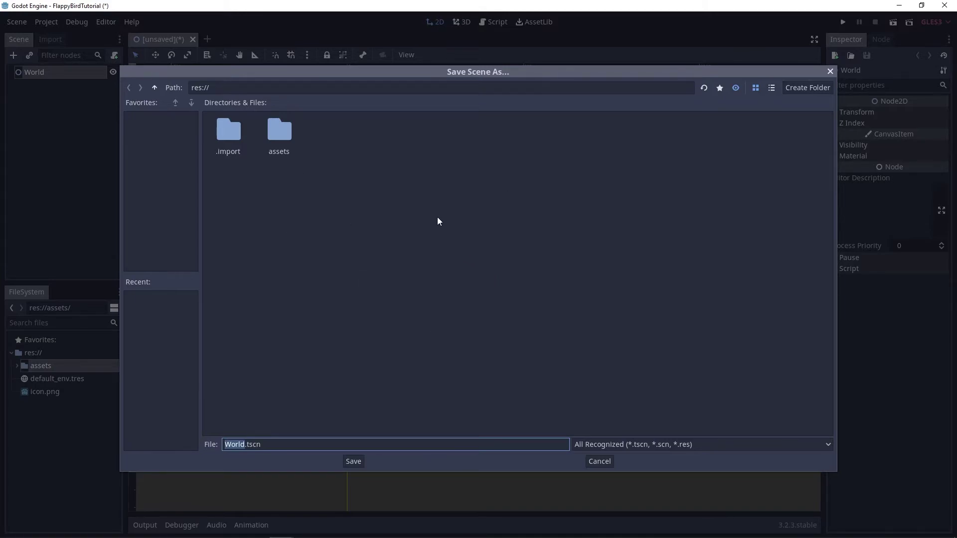
{"action": "left_click", "coordinate": [354, 462]}
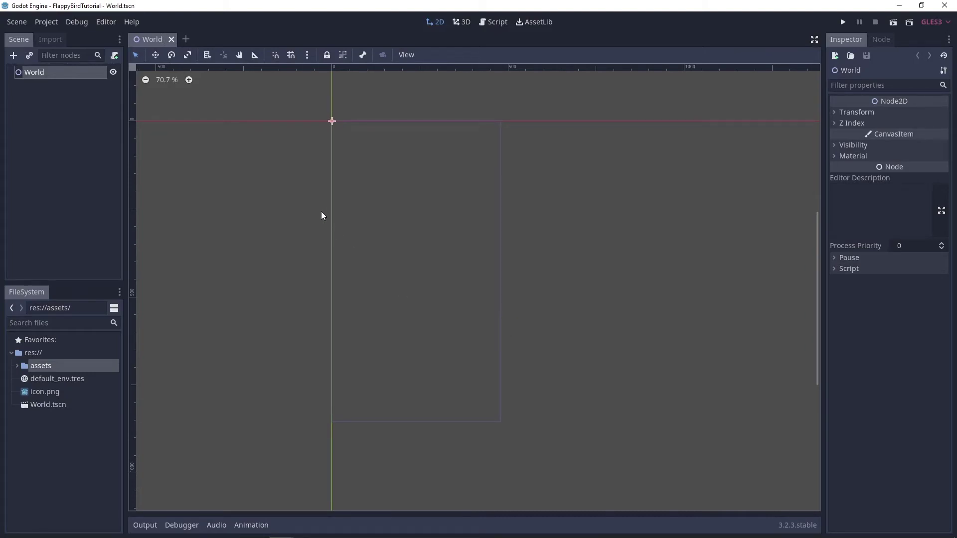
- Add a Sprite node as a child of World and name it Background
{"action": "left_click", "coordinate": [14, 55]}
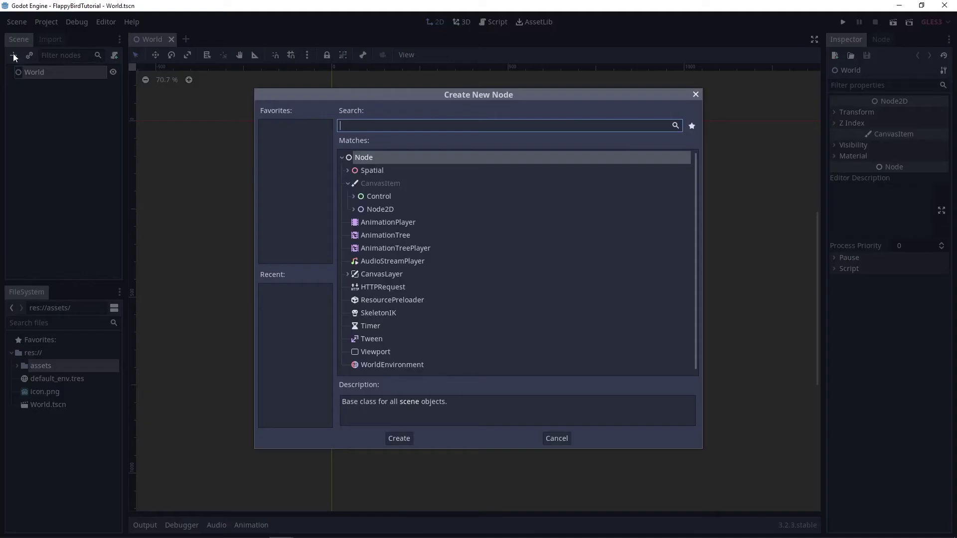
{"action": "type", "text": "sprite"}
{"action": "key", "text": "Return"}
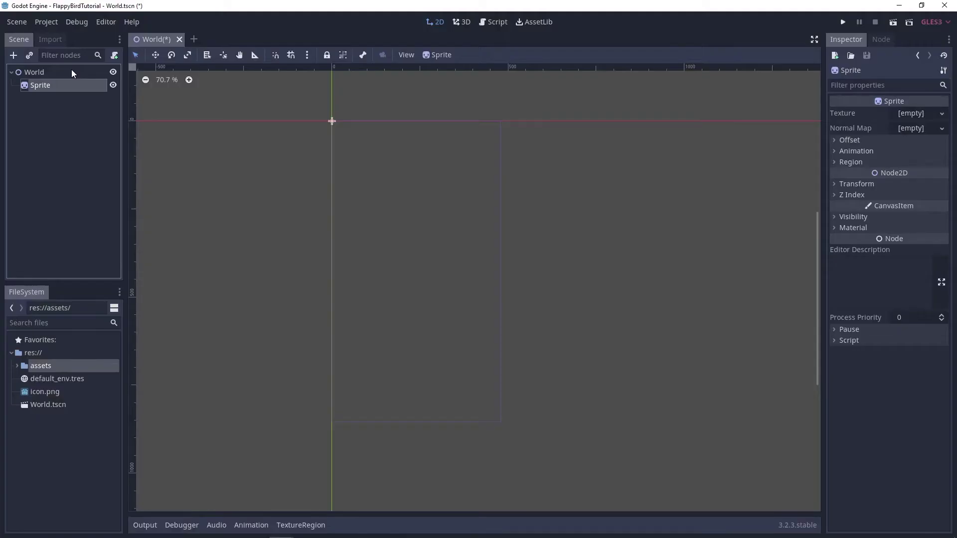
{"action": "double_click", "coordinate": [70, 85]}
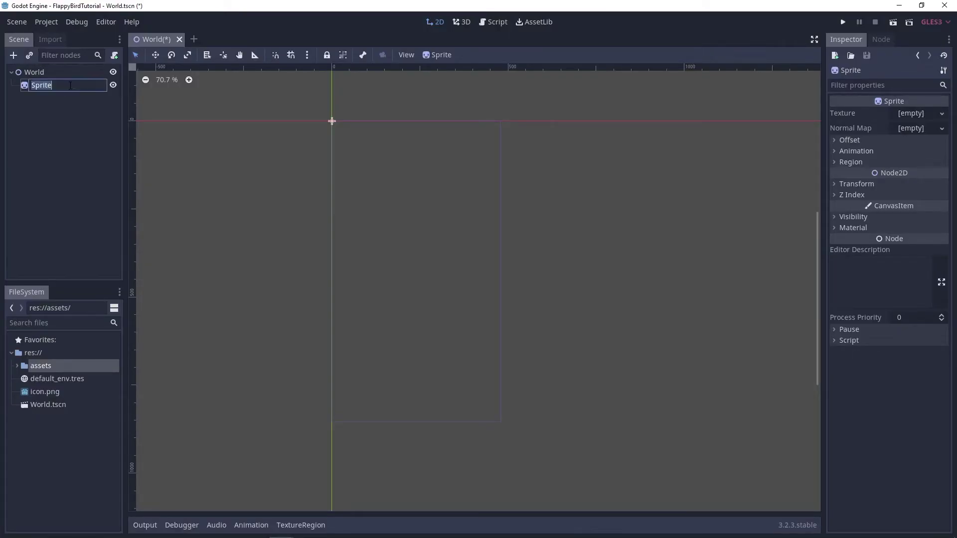
{"action": "type", "text": "Background"}
{"action": "key", "text": "Return"}
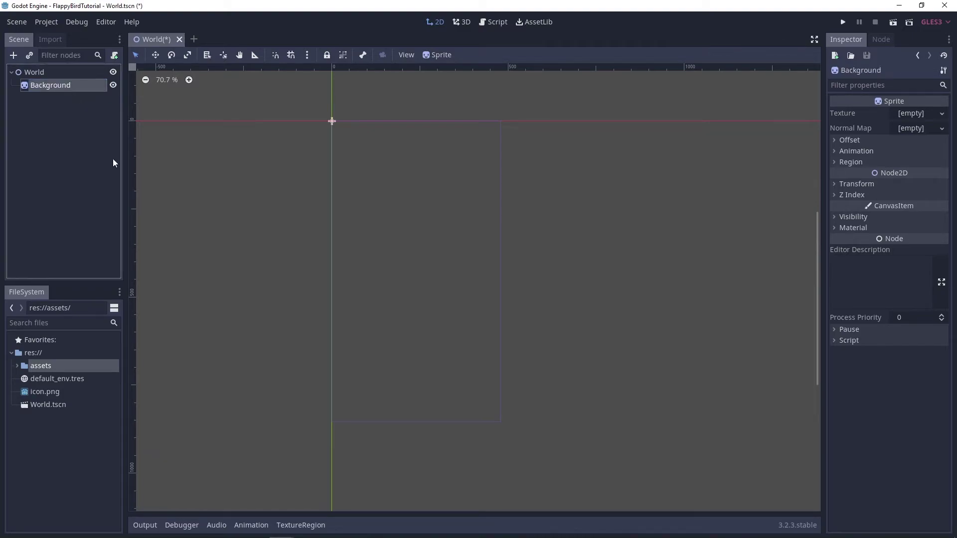
- Assign background.png from the assets textures folder as the Background sprite's texture
{"action": "left_click", "coordinate": [17, 366]}
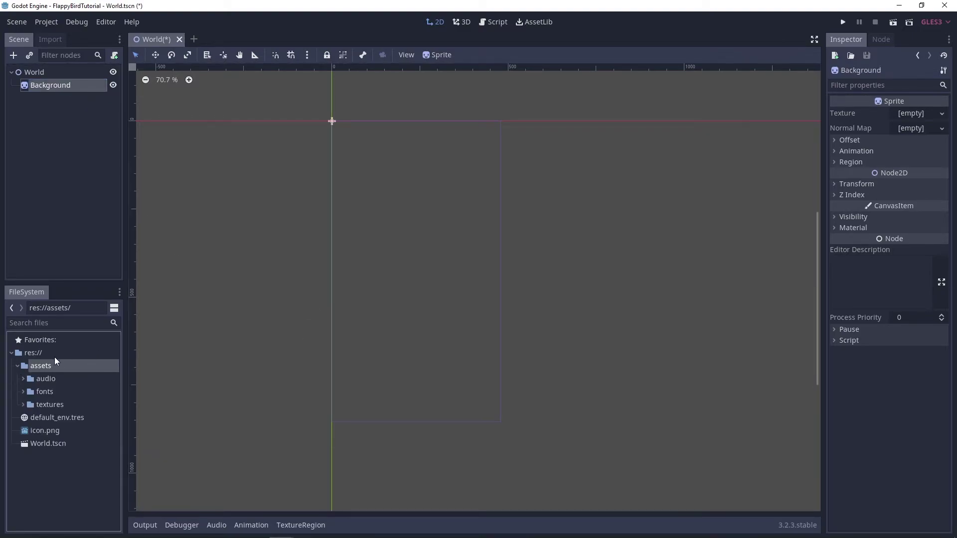
{"action": "left_click", "coordinate": [22, 405]}
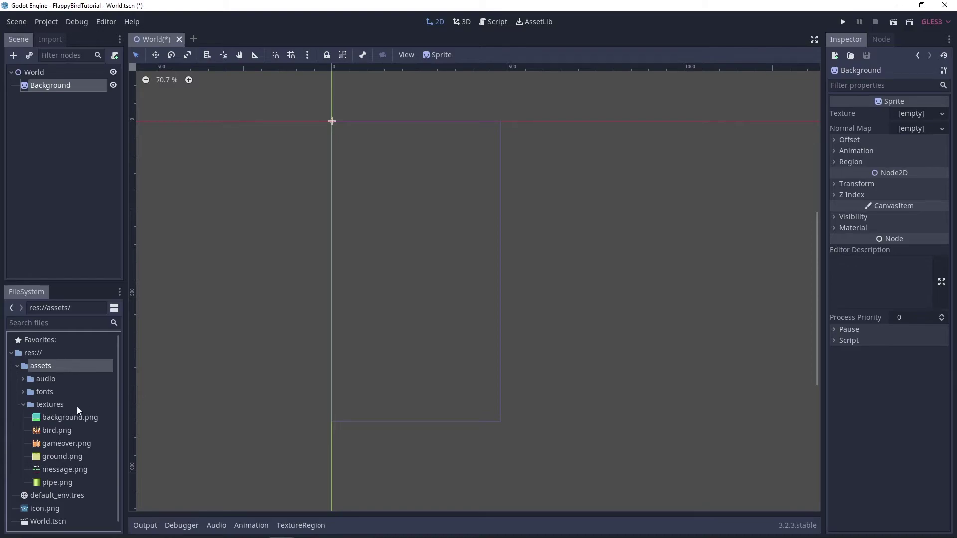
{"action": "left_click_drag", "start_coordinate": [60, 416], "coordinate": [911, 114]}
{"action": "middle_click_drag", "start_coordinate": [522, 126], "coordinate": [500, 261]}
{"action": "scroll", "coordinate": [523, 175], "scroll_direction": "down", "scroll_amount": 1}
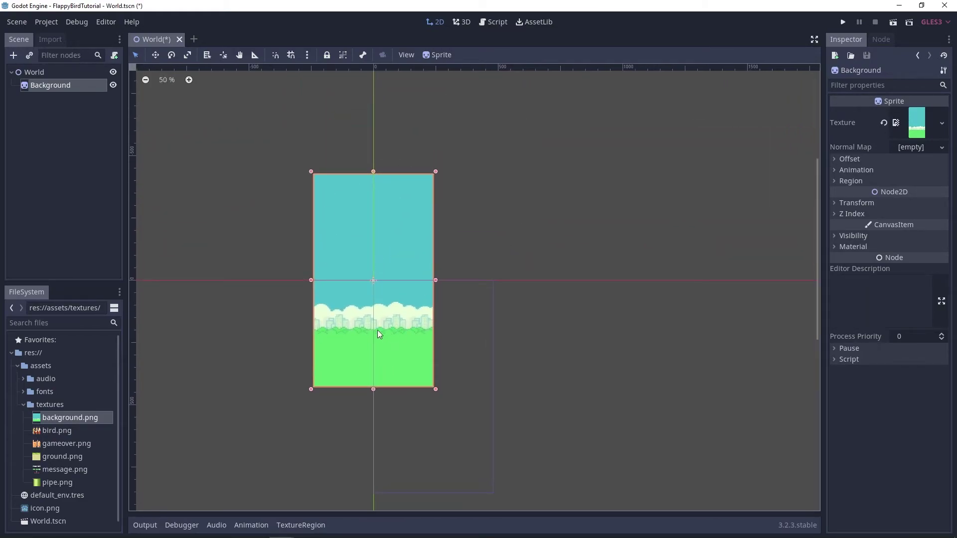
{"action": "scroll", "coordinate": [380, 298], "scroll_direction": "up", "scroll_amount": 1}
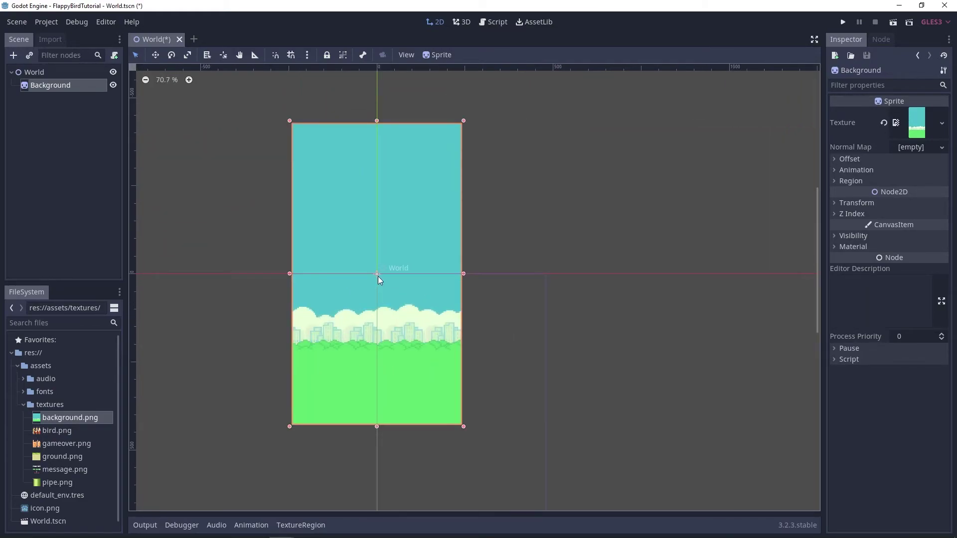
- Turn off the Centered offset option of the Background sprite so its upper-left corner sits at the origin
{"action": "left_click", "coordinate": [850, 160]}
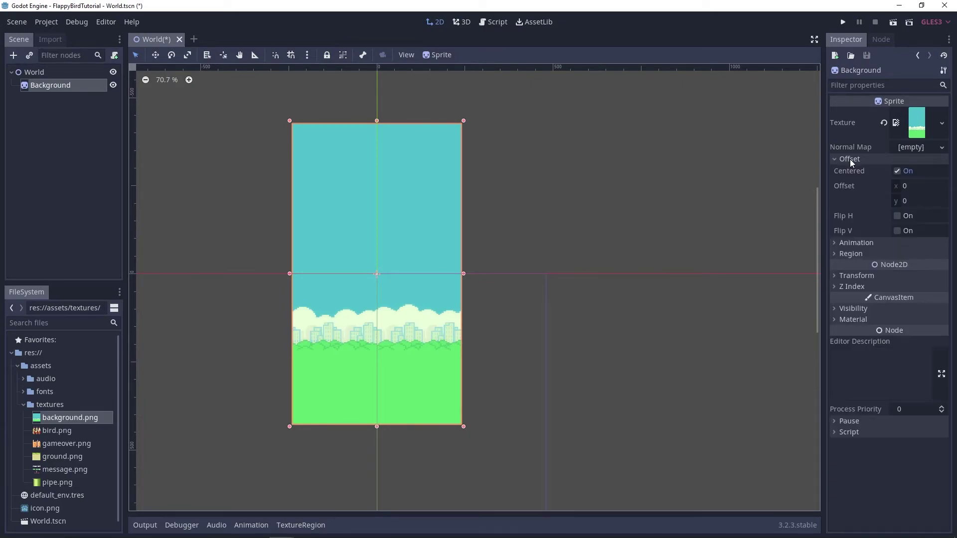
{"action": "left_click", "coordinate": [896, 171]}
{"action": "middle_click_drag", "start_coordinate": [769, 293], "coordinate": [719, 169]}
{"action": "middle_click_drag", "start_coordinate": [455, 210], "coordinate": [457, 209]}
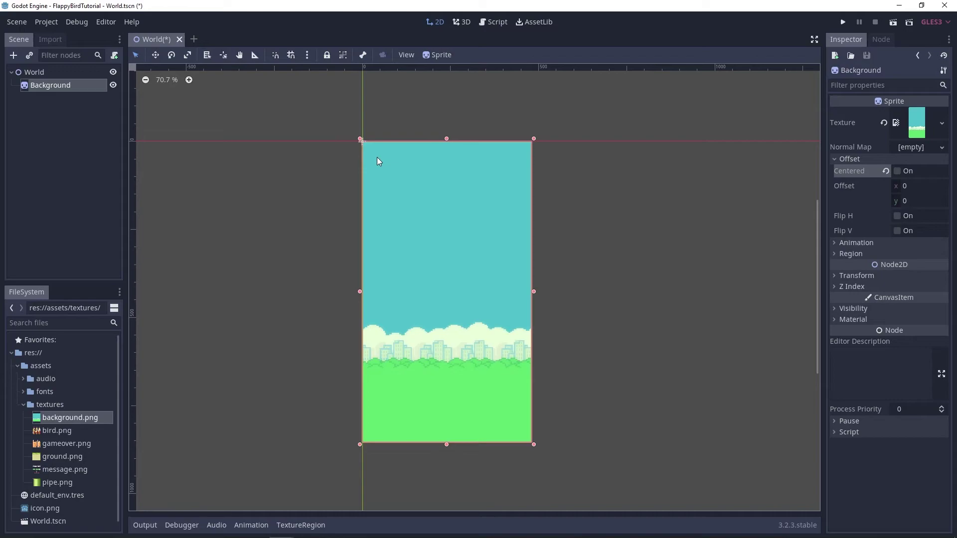
{"action": "scroll", "coordinate": [453, 271], "scroll_direction": "up", "scroll_amount": 2}
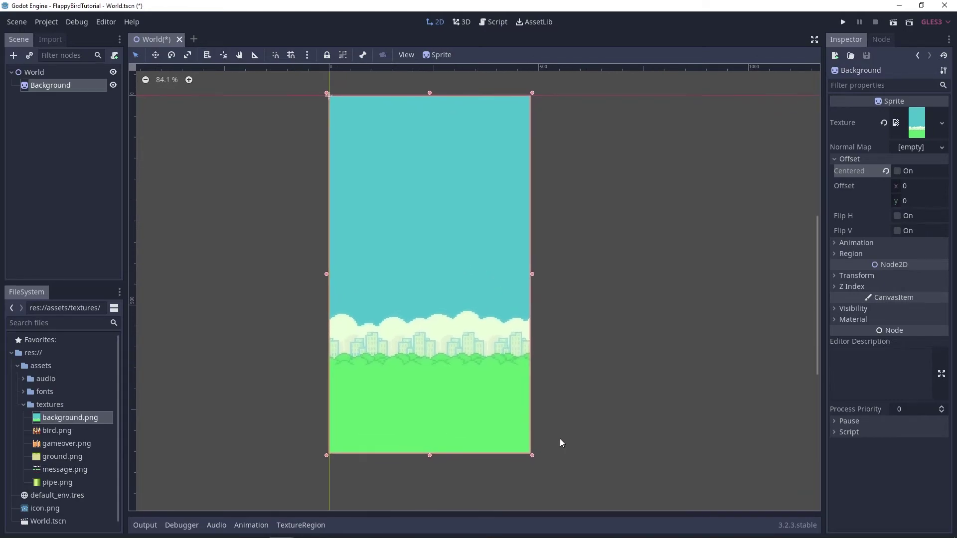
- Check the Use Pixel Snap option, shrink the Background sprite from its lower-right corner, and stretch it back to the viewport frame
{"action": "scroll", "coordinate": [542, 465], "scroll_direction": "up", "scroll_amount": 20}
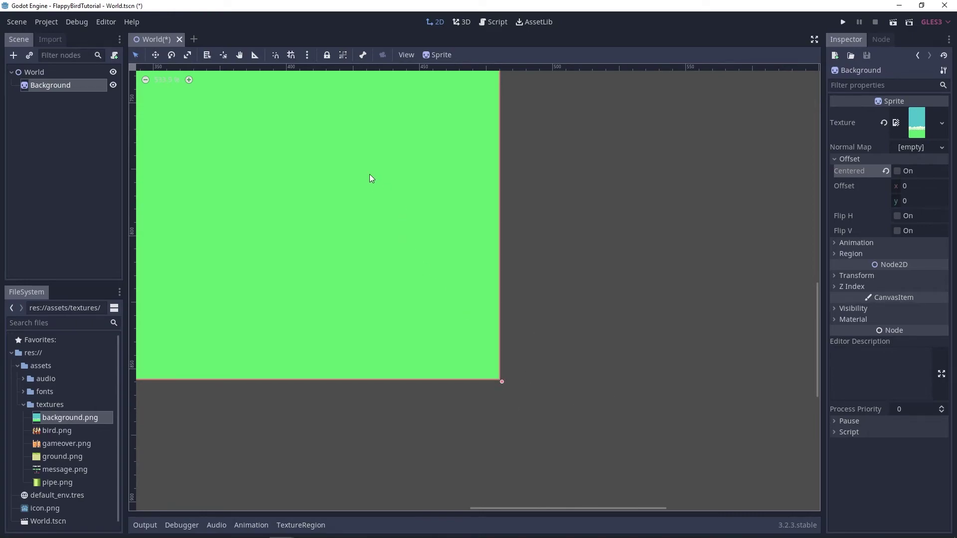
{"action": "left_click", "coordinate": [308, 55]}
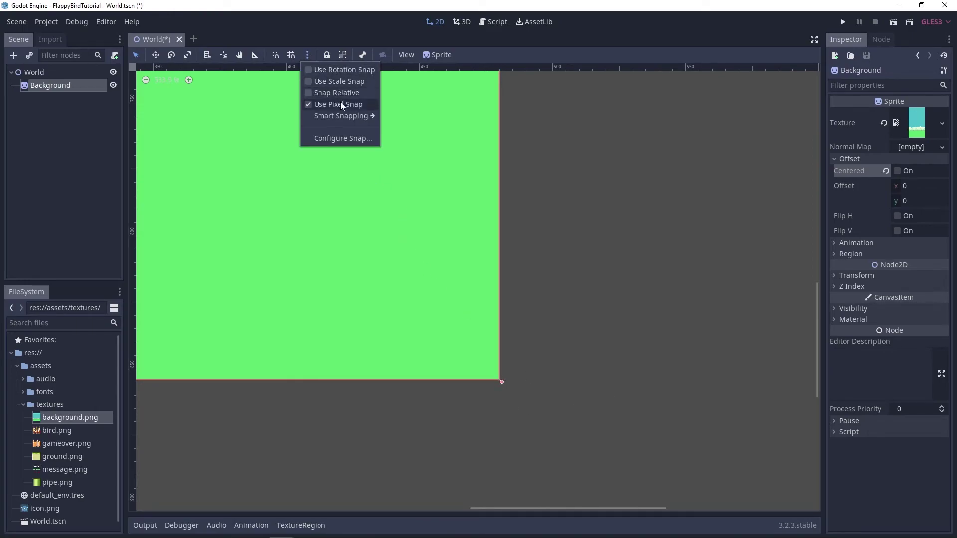
{"action": "left_click", "coordinate": [310, 54]}
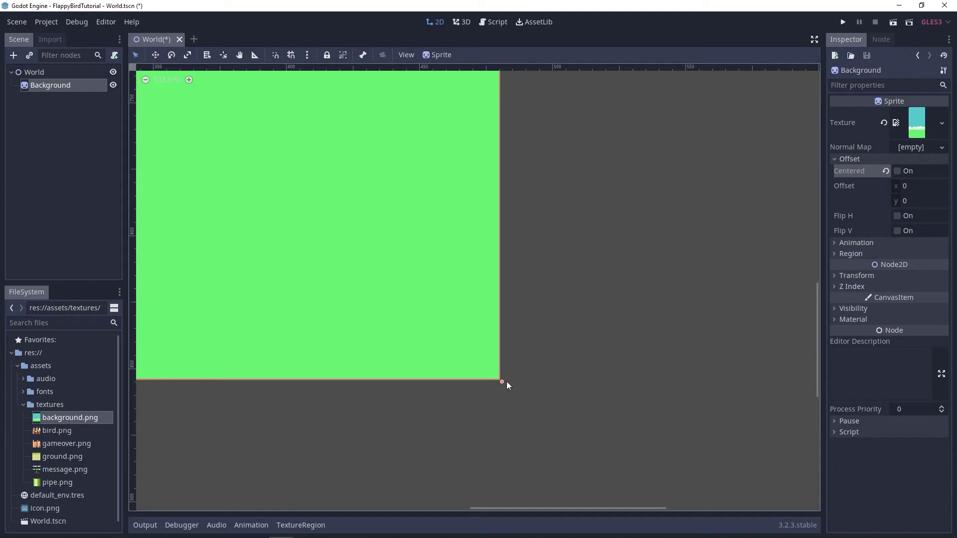
{"action": "left_click_drag", "start_coordinate": [503, 381], "coordinate": [485, 363]}
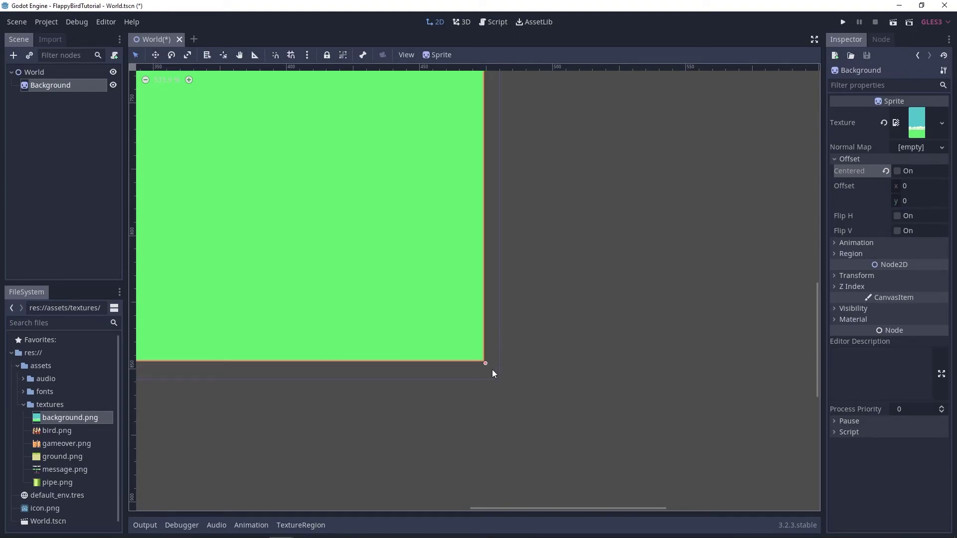
{"action": "left_click_drag", "start_coordinate": [484, 363], "coordinate": [500, 383]}
- Deselect the Background sprite and save the World scene
{"action": "scroll", "coordinate": [440, 315], "scroll_direction": "down", "scroll_amount": 20}
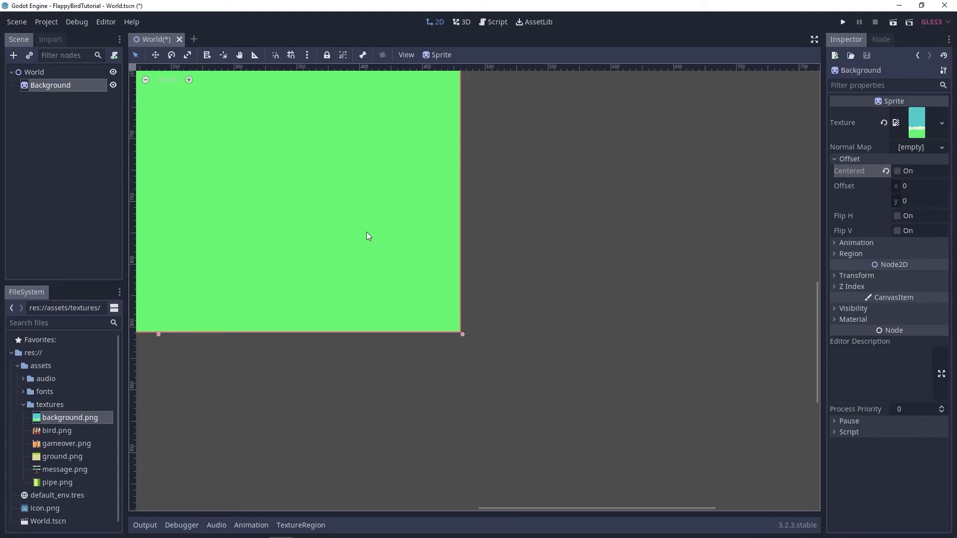
{"action": "scroll", "coordinate": [441, 291], "scroll_direction": "down", "scroll_amount": 2}
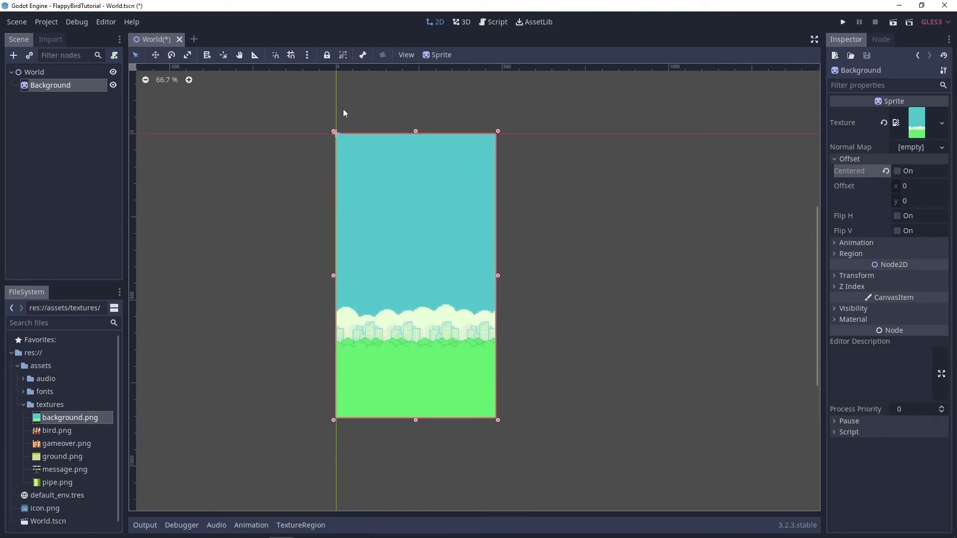
{"action": "left_click", "coordinate": [612, 306]}
{"action": "key", "text": "ctrl+s"}
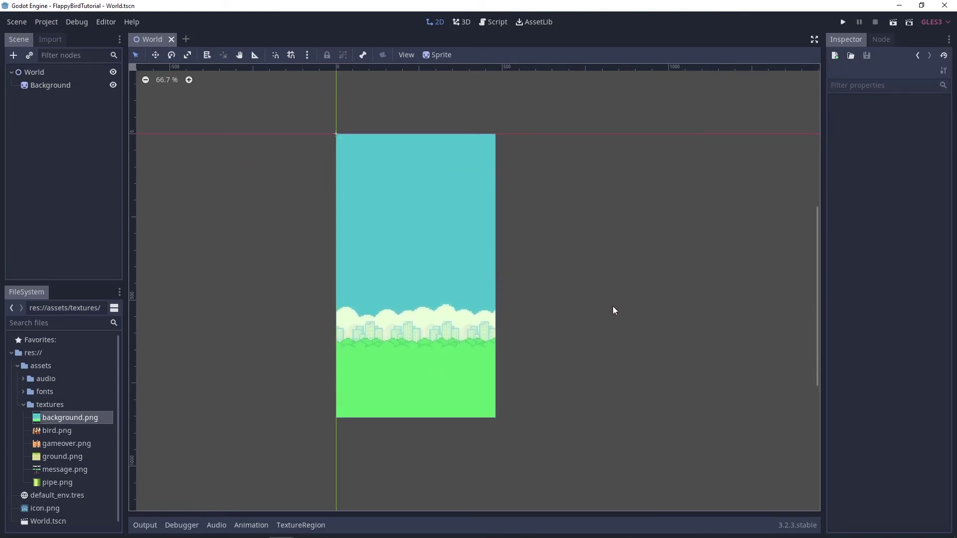